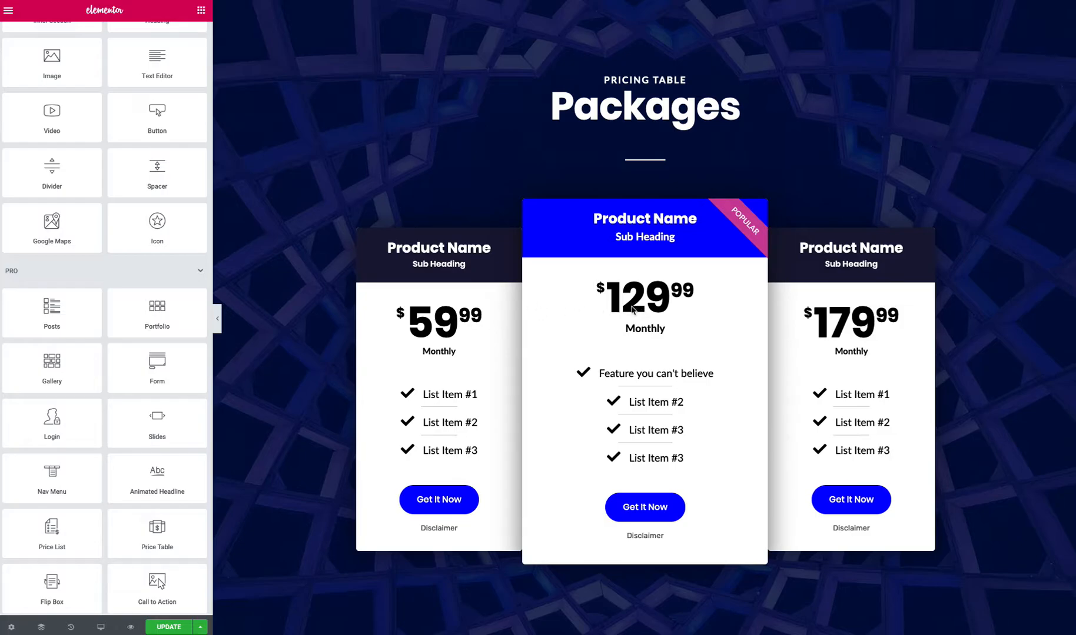
Step: Change the header title of the middle price table to "Hat Picker App"
left_click(850, 330)
left_click_drag(856, 324, 826, 324)
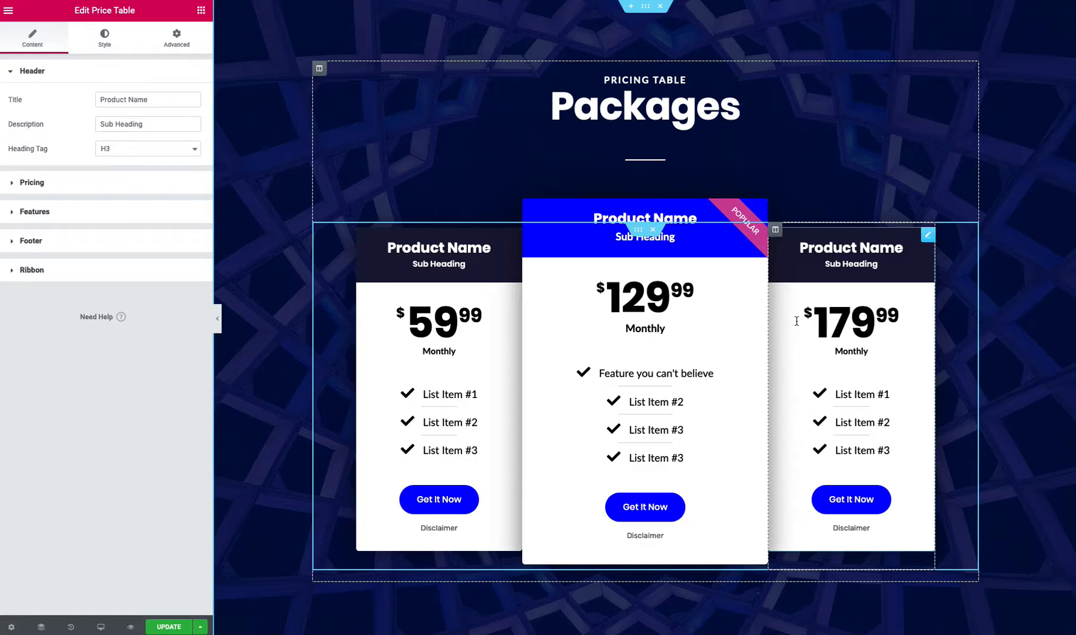
left_click(588, 306)
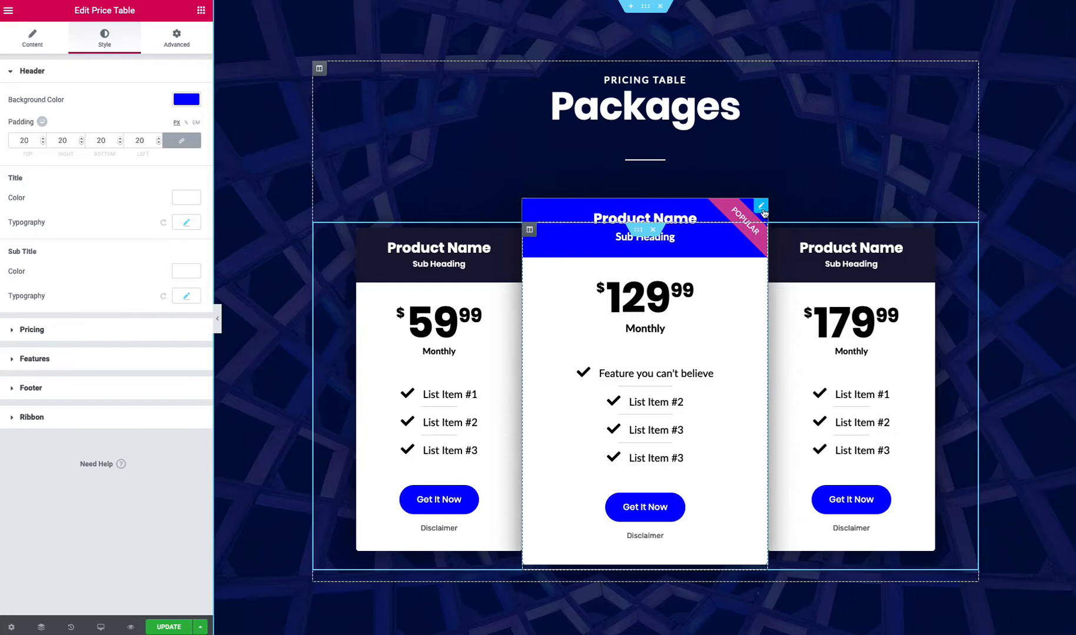
left_click(24, 51)
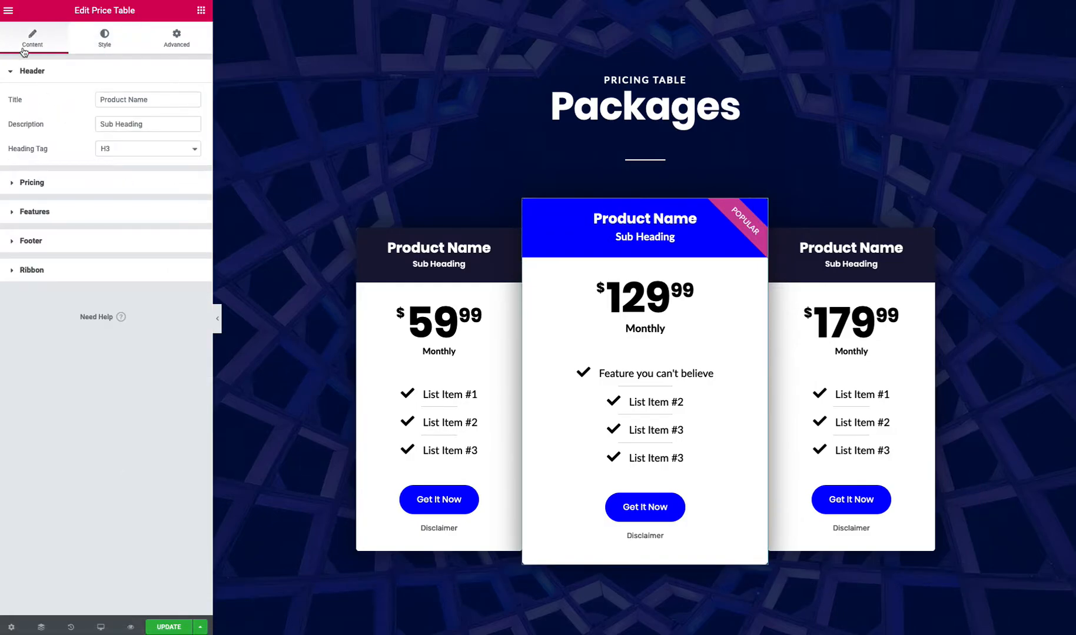
left_click_drag(159, 100, 63, 78)
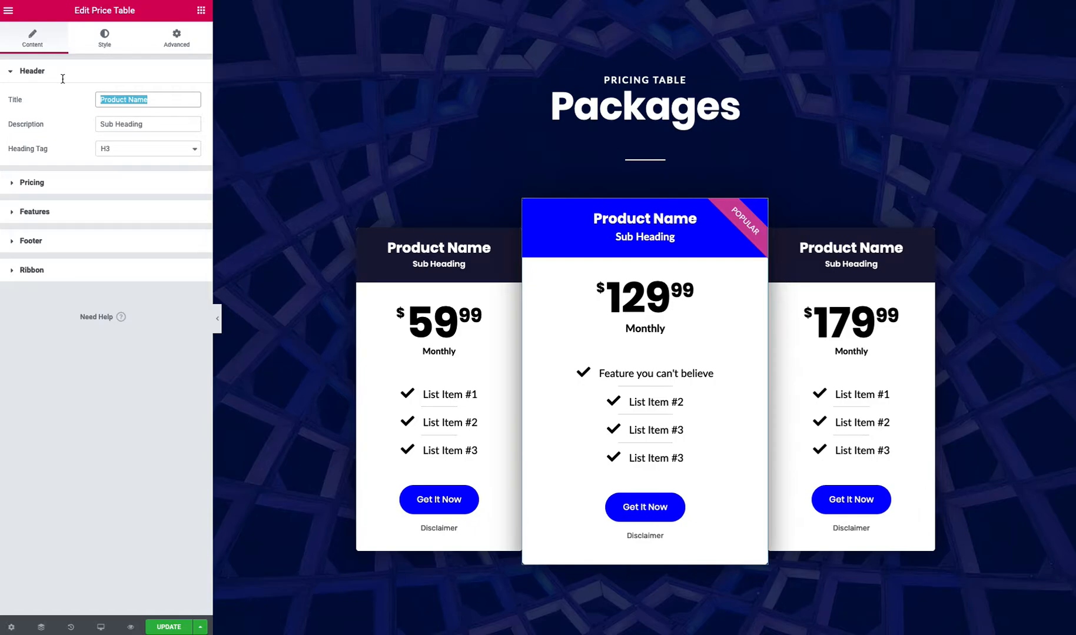
type("Hat Pick")
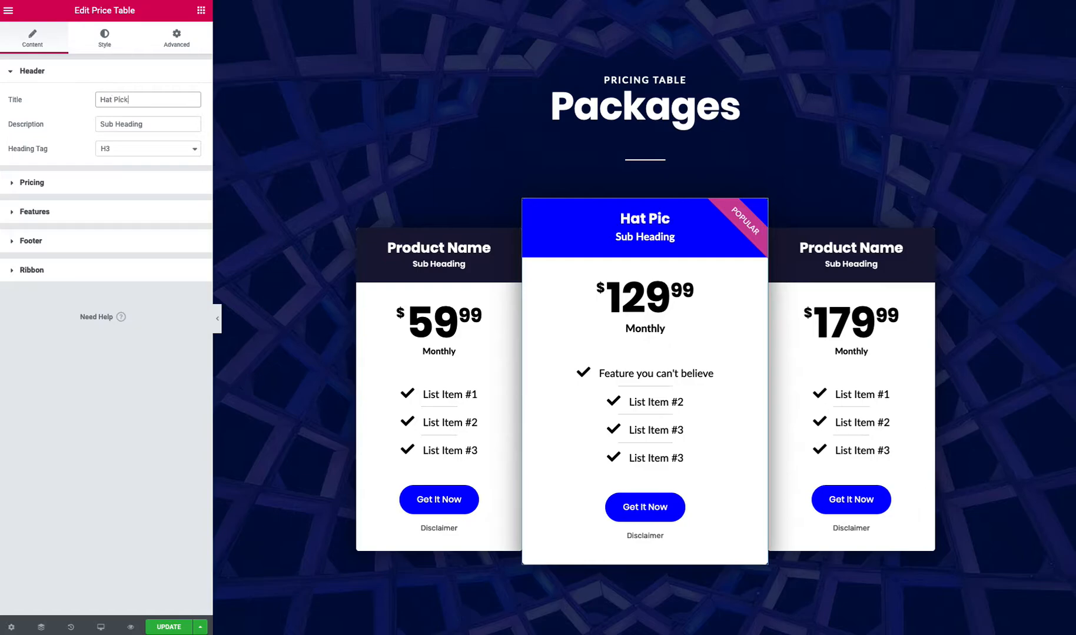
type("er App")
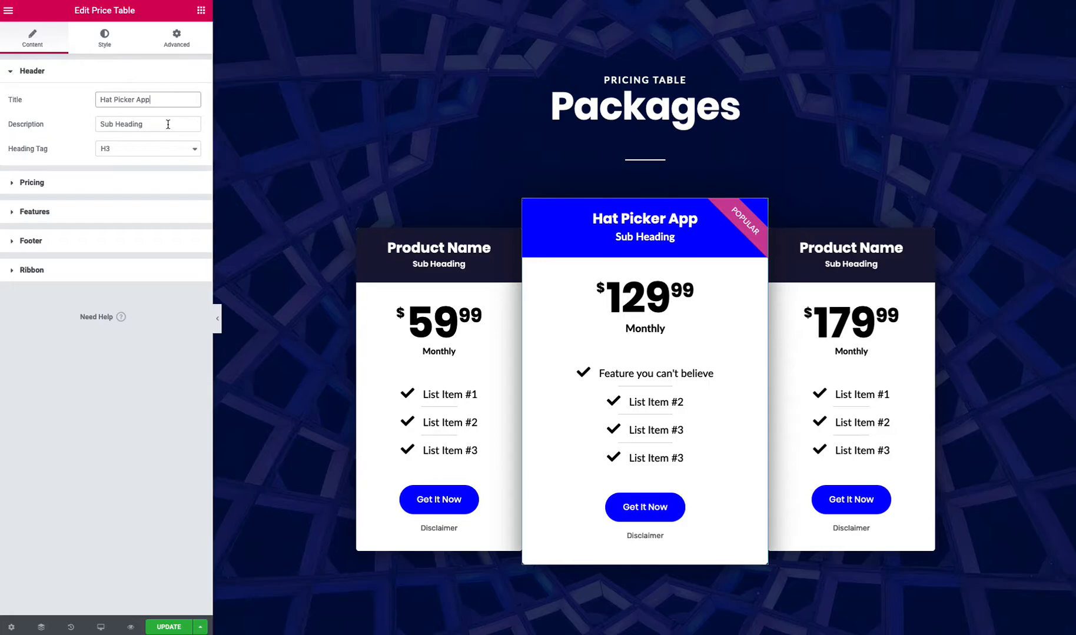
left_click_drag(169, 124, 89, 120)
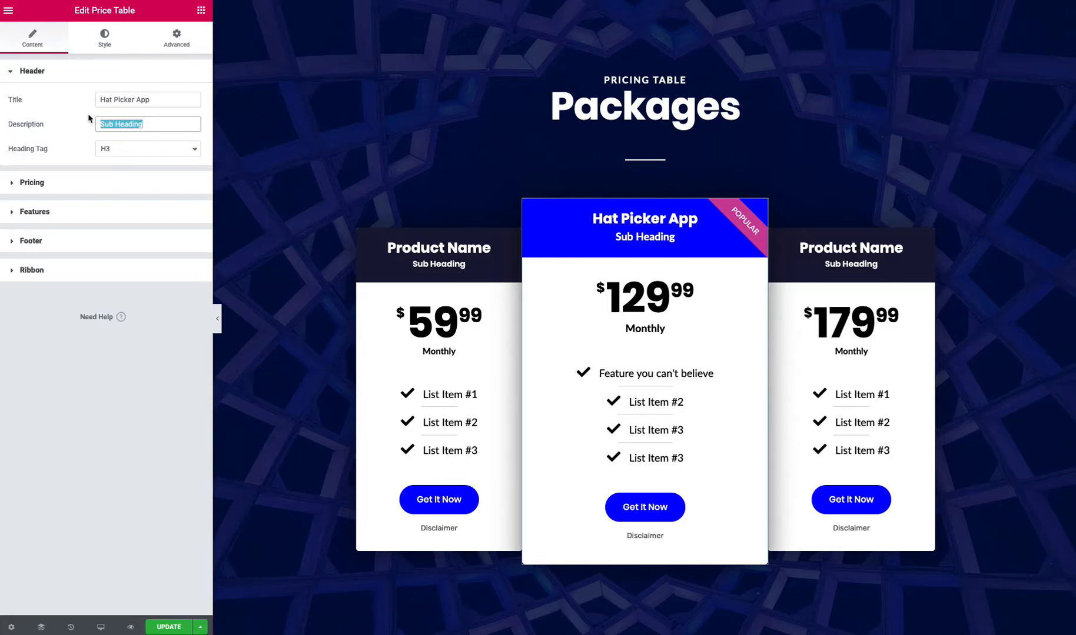
left_click(130, 150)
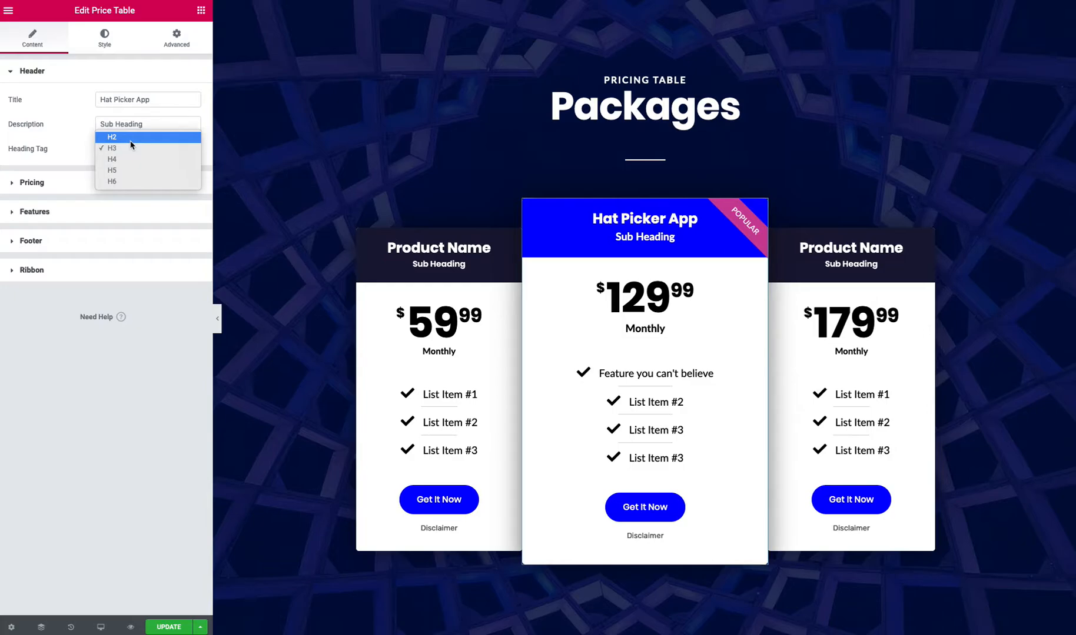
left_click(87, 135)
Step: Try the 1.234,56 currency format on the middle table's price and restore the default 1,234.56 format
left_click(91, 180)
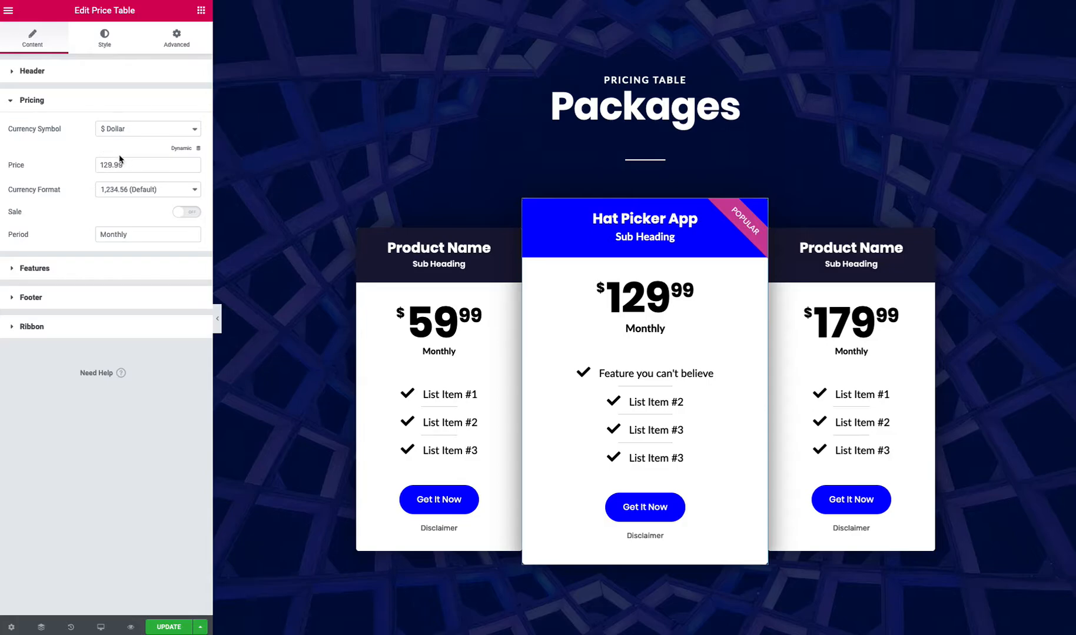
left_click(125, 189)
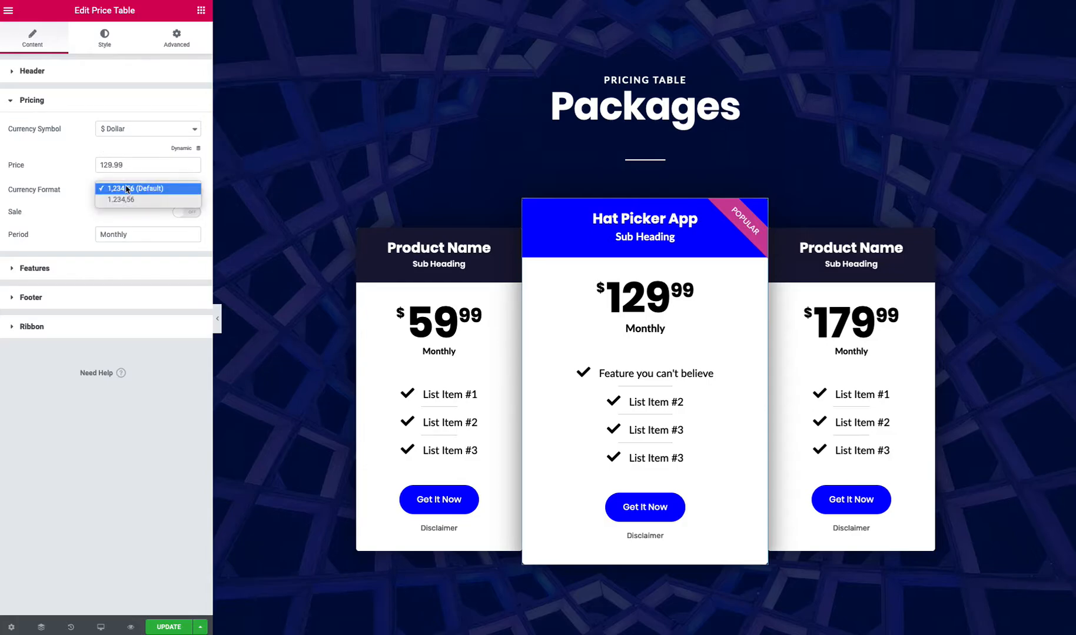
left_click(128, 199)
left_click(130, 194)
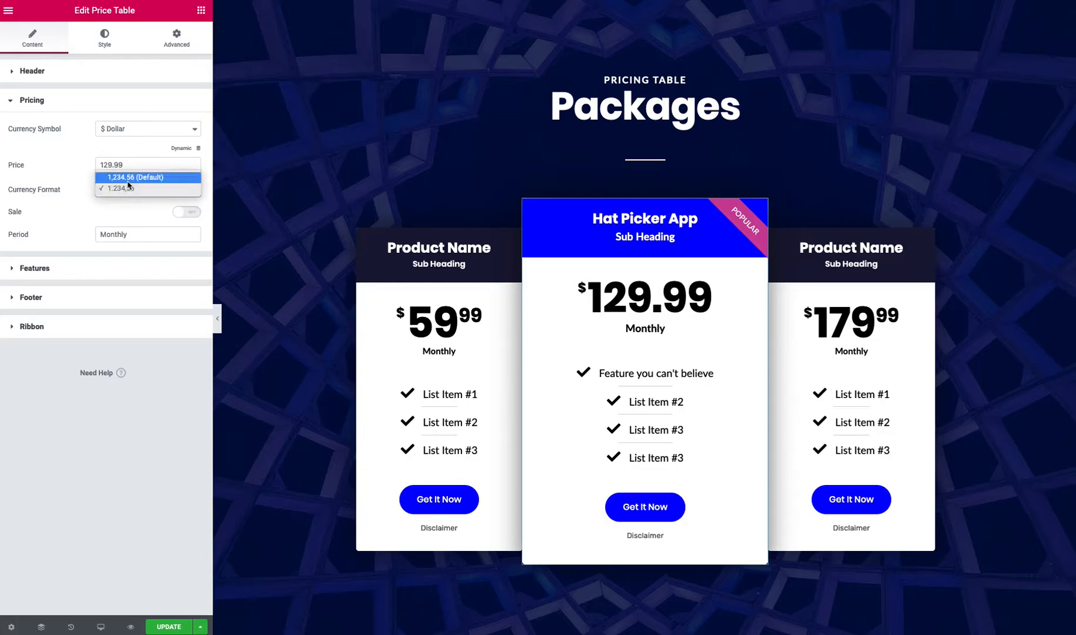
left_click(133, 175)
Step: Try a custom currency symbol for the middle table's price and restore the dollar symbol
left_click(137, 135)
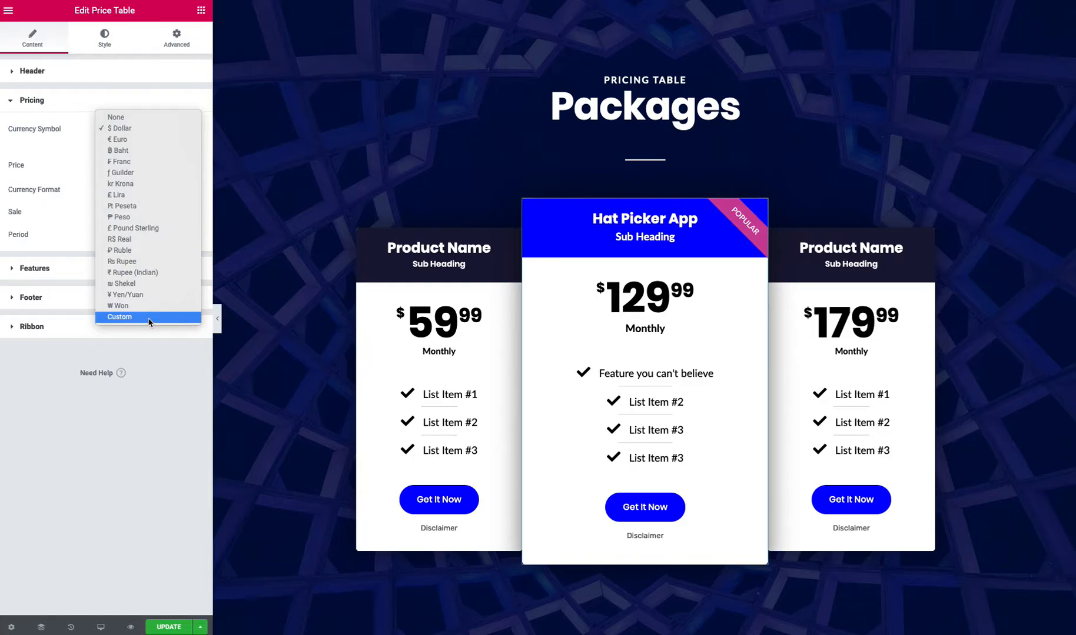
left_click(149, 317)
left_click(128, 157)
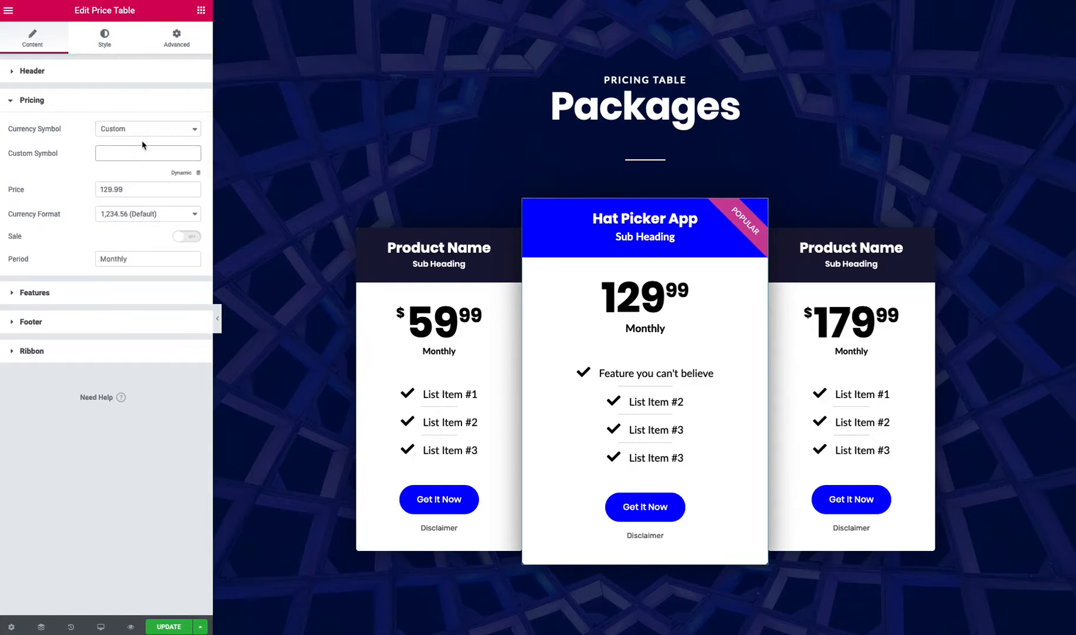
left_click(143, 130)
left_click(136, 156)
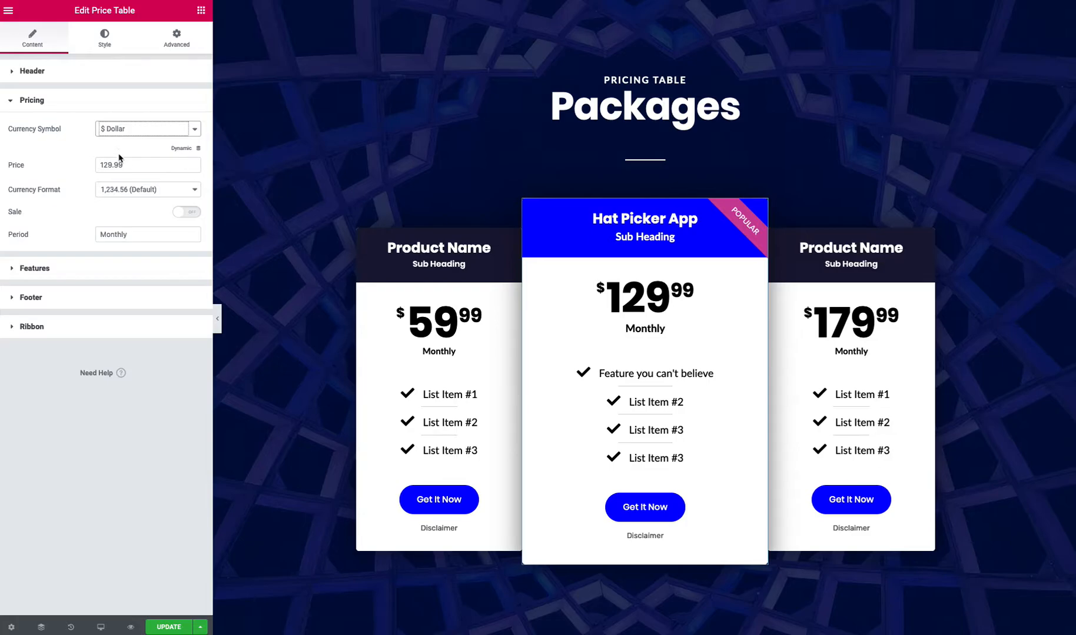
Step: Clear the billing period of the Hat Picker App table and delete the last item of its feature list
double_click(134, 233)
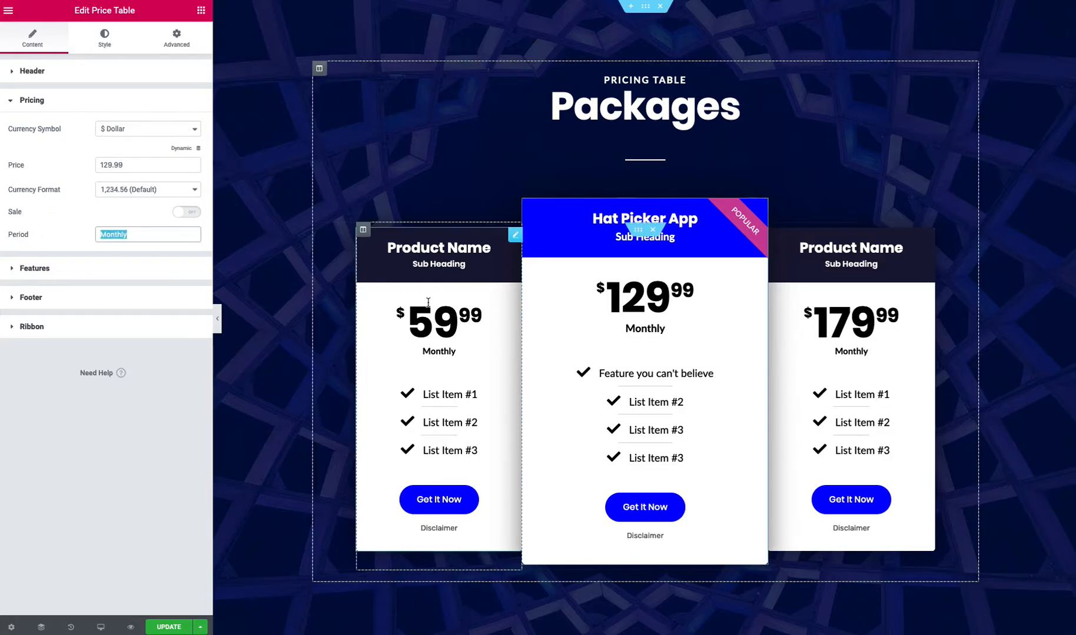
key("BackSpace")
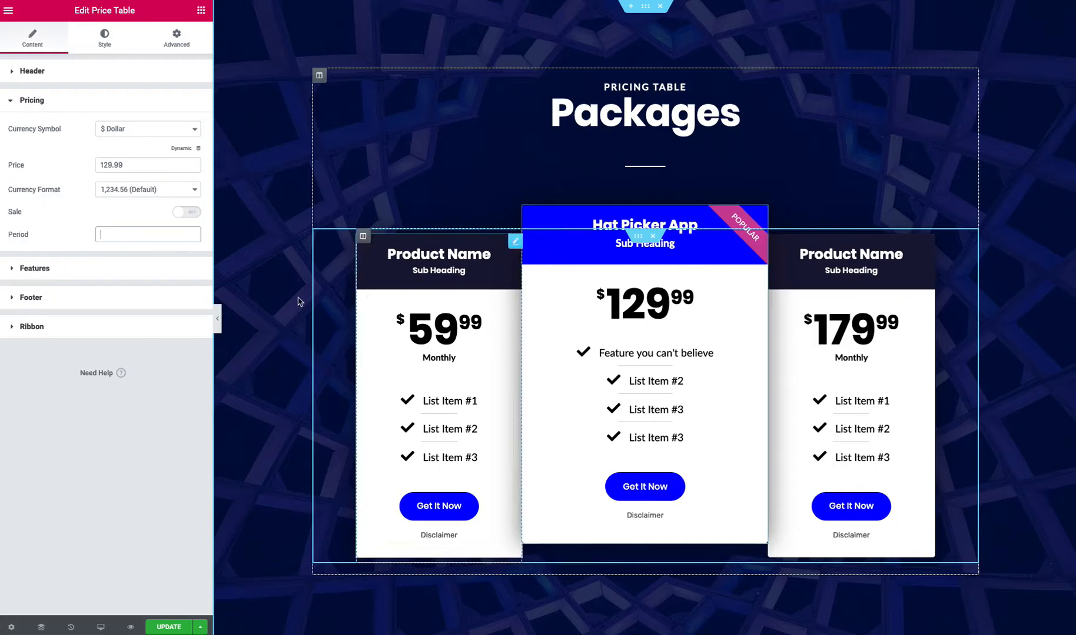
left_click(51, 273)
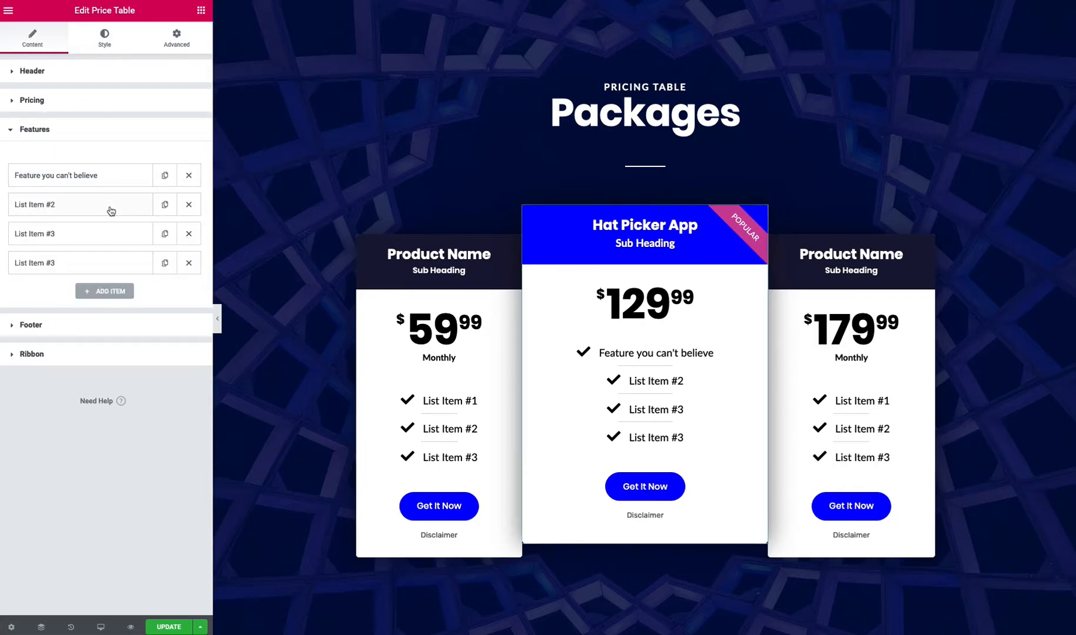
left_click(189, 263)
Step: Set the icon color of the "Feature you can't believe" item to the bright green preset
left_click(83, 176)
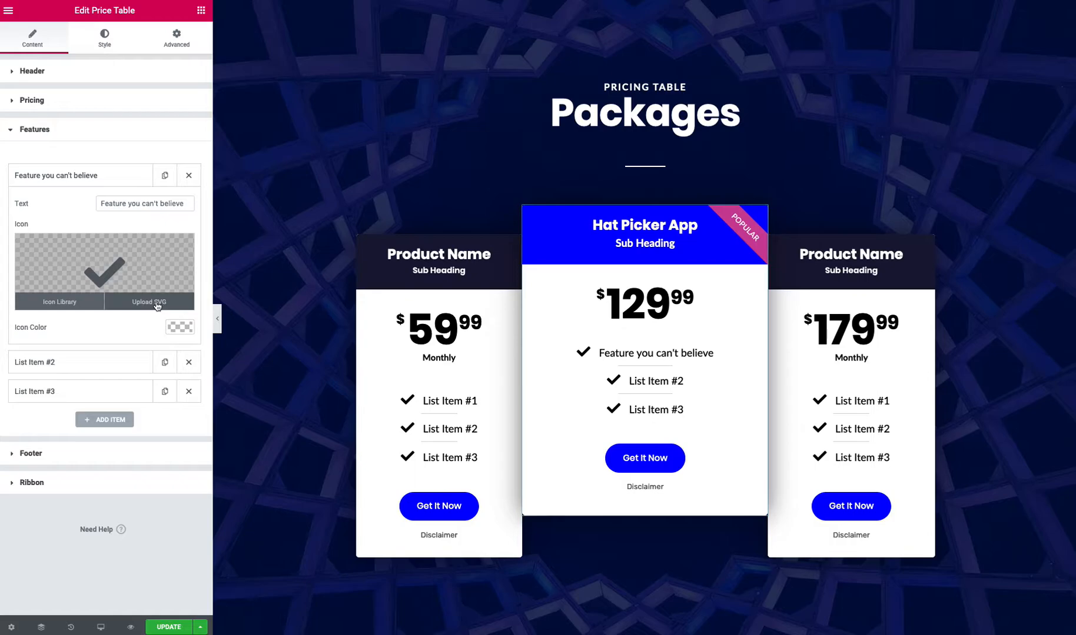
left_click(180, 327)
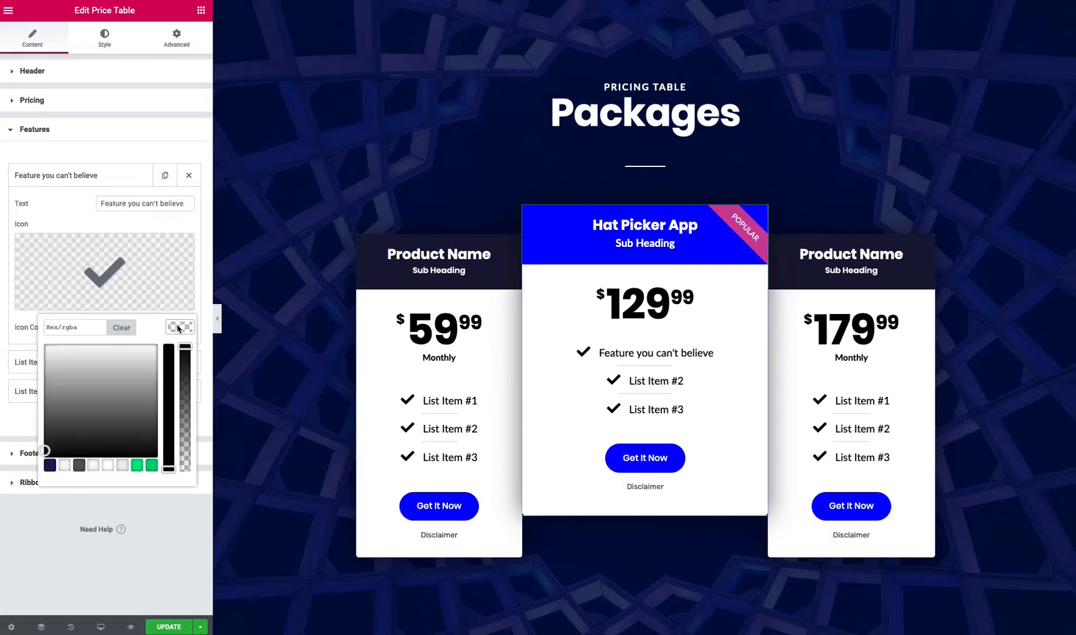
left_click(49, 466)
left_click(137, 467)
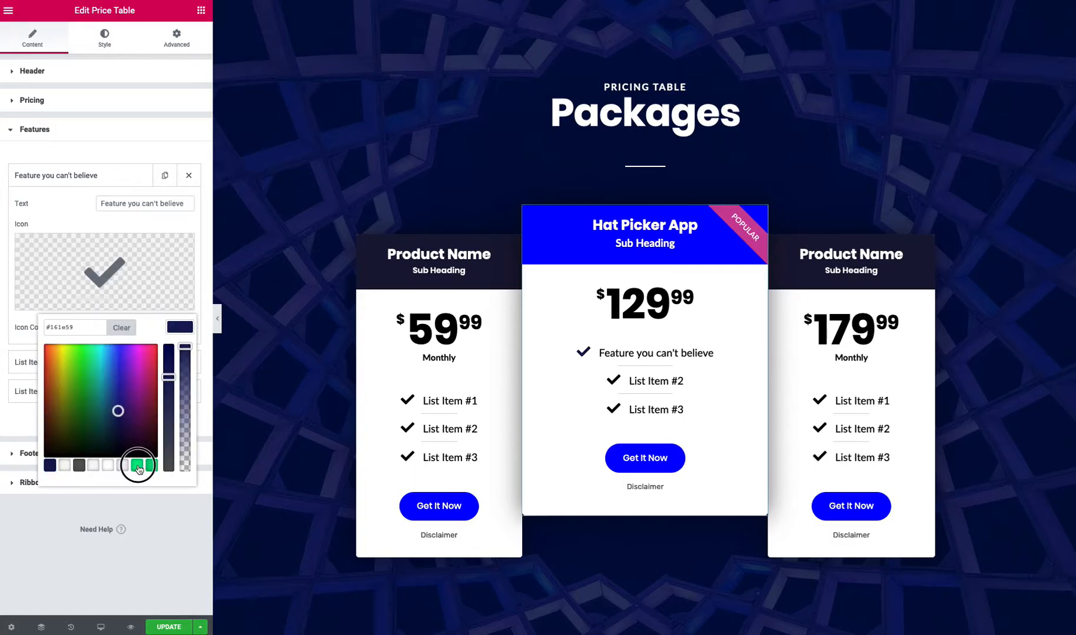
left_click(55, 277)
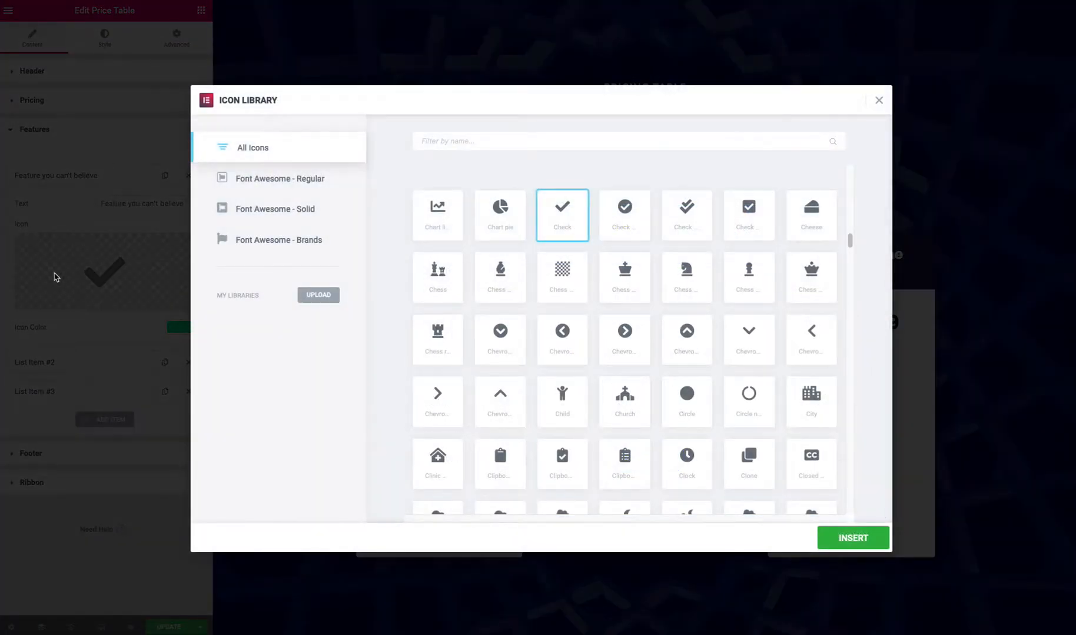
left_click(879, 101)
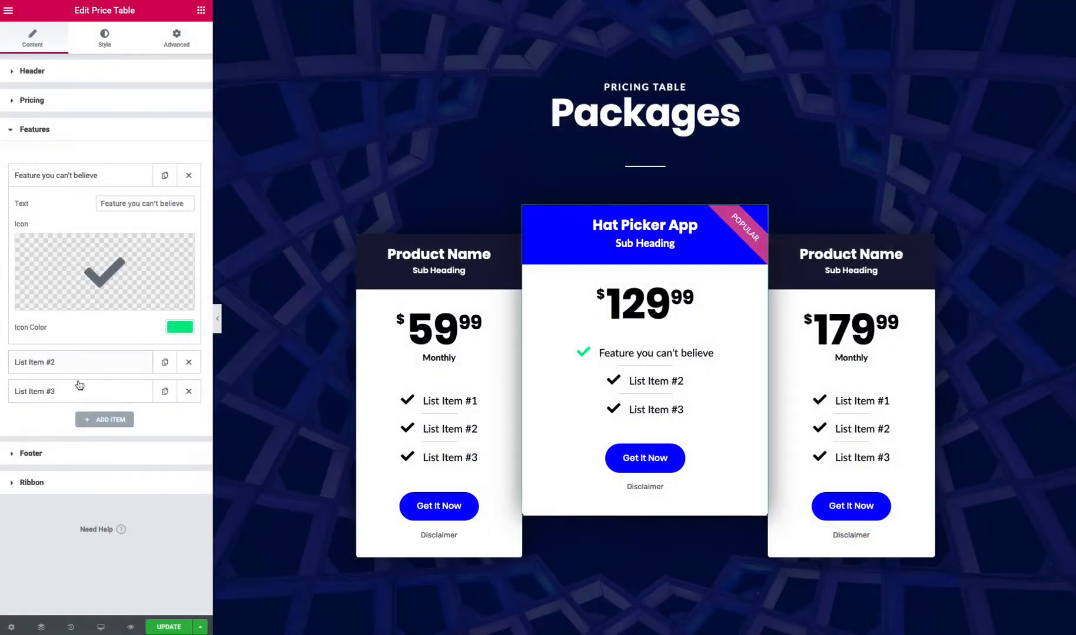
Step: Change the footer button text of the Hat Picker App table to "Click Here"
left_click(72, 453)
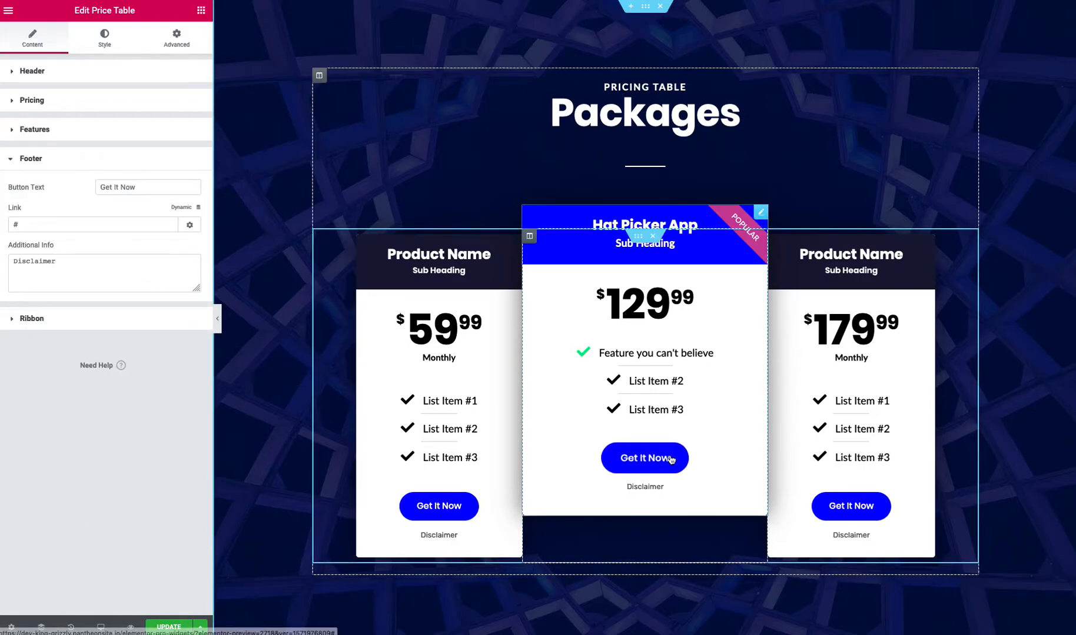
left_click_drag(137, 184, 97, 186)
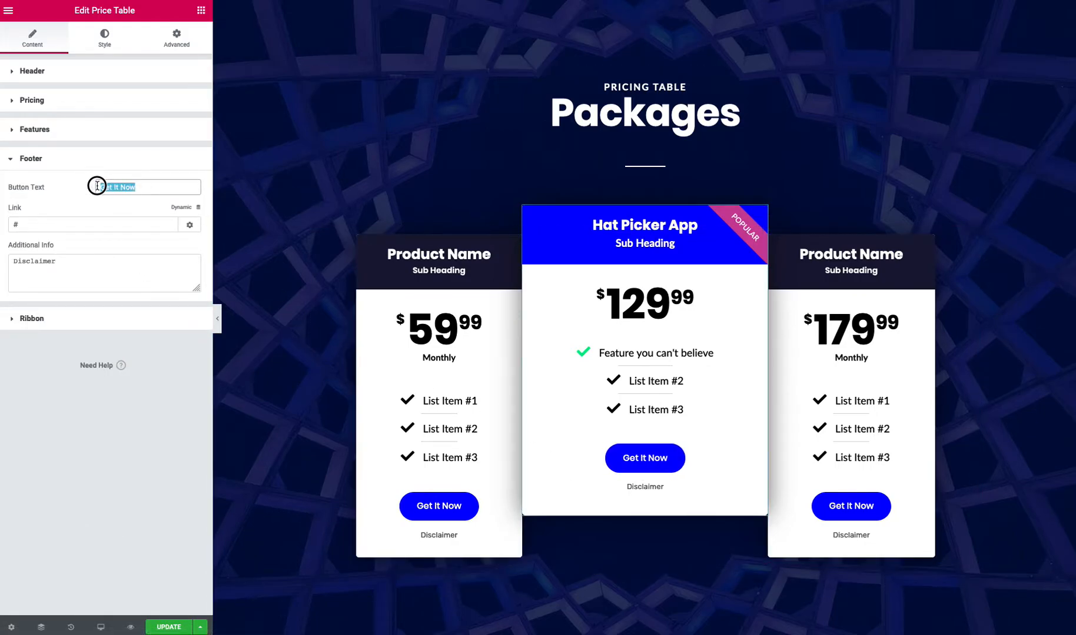
type("Click Here")
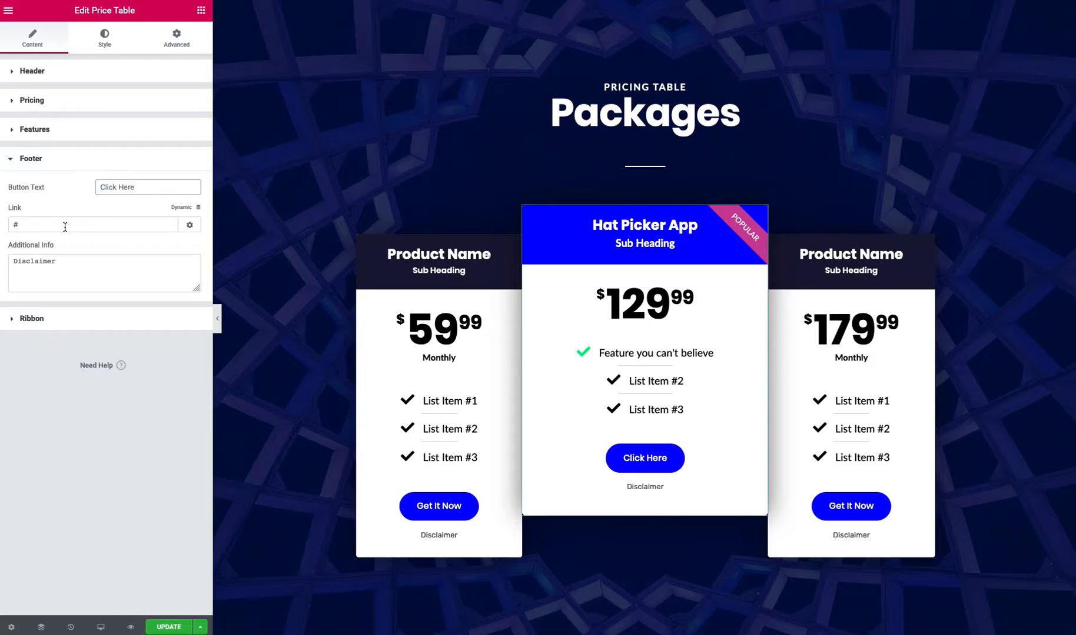
left_click_drag(65, 226, 8, 211)
Step: Turn the footer's additional info into a link by entering <a href="#">Disclaimer</a>
left_click_drag(67, 266, 1, 251)
left_click(70, 270)
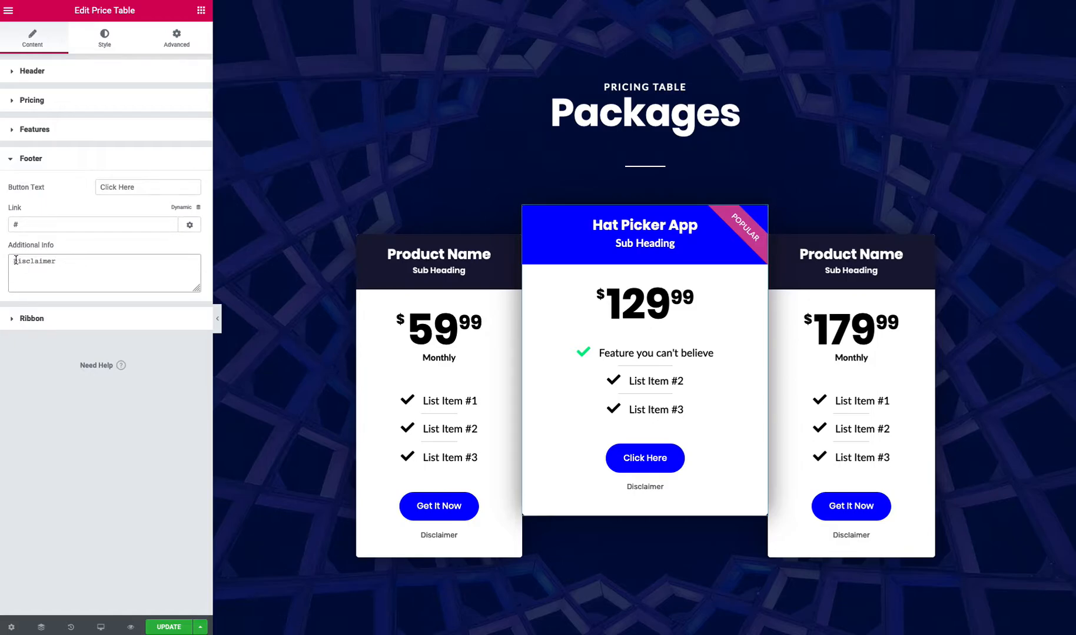
left_click(15, 260)
type("<a href")
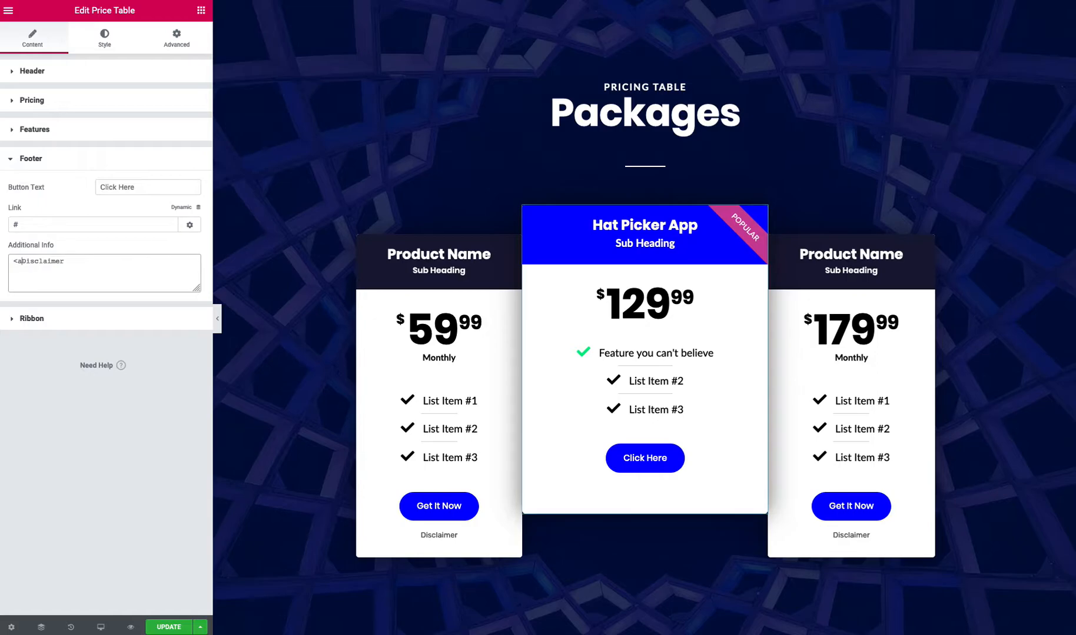
type("=\"#\">")
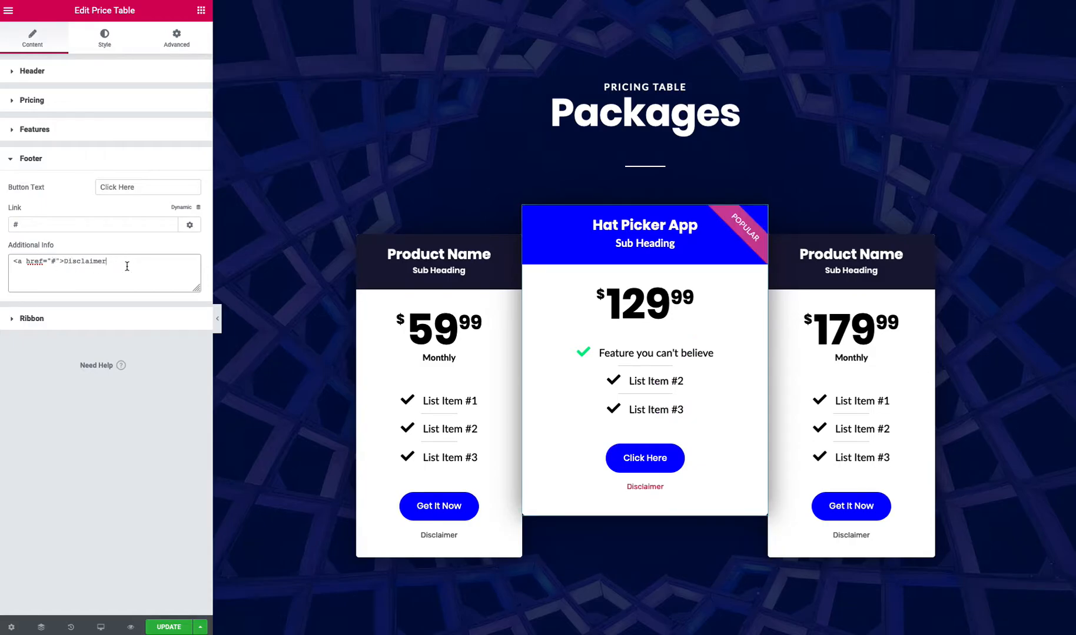
type("</a>")
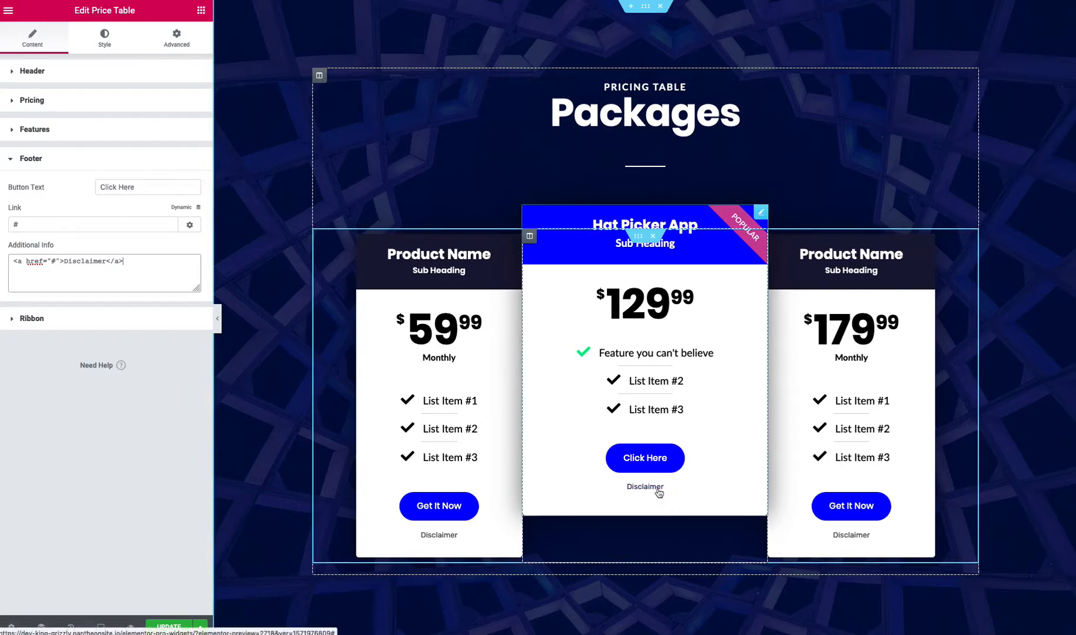
Step: Set the ribbon title of the Hat Picker App table to "Sale!" and its position to Right
left_click(13, 323)
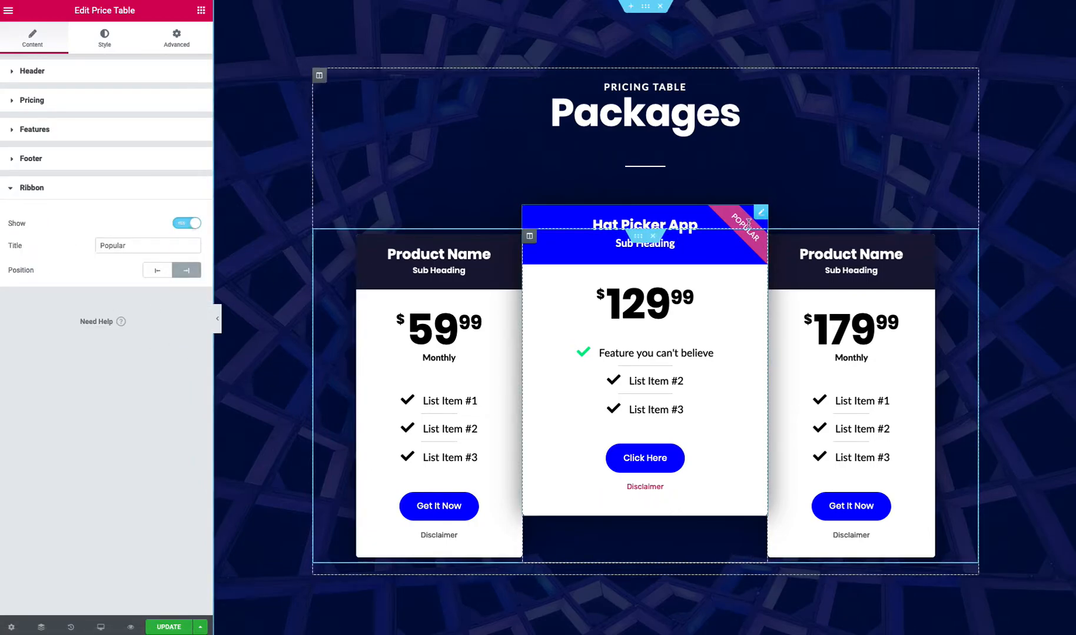
left_click(178, 228)
left_click(176, 225)
left_click(158, 245)
key("ctrl+a")
type("Sale!")
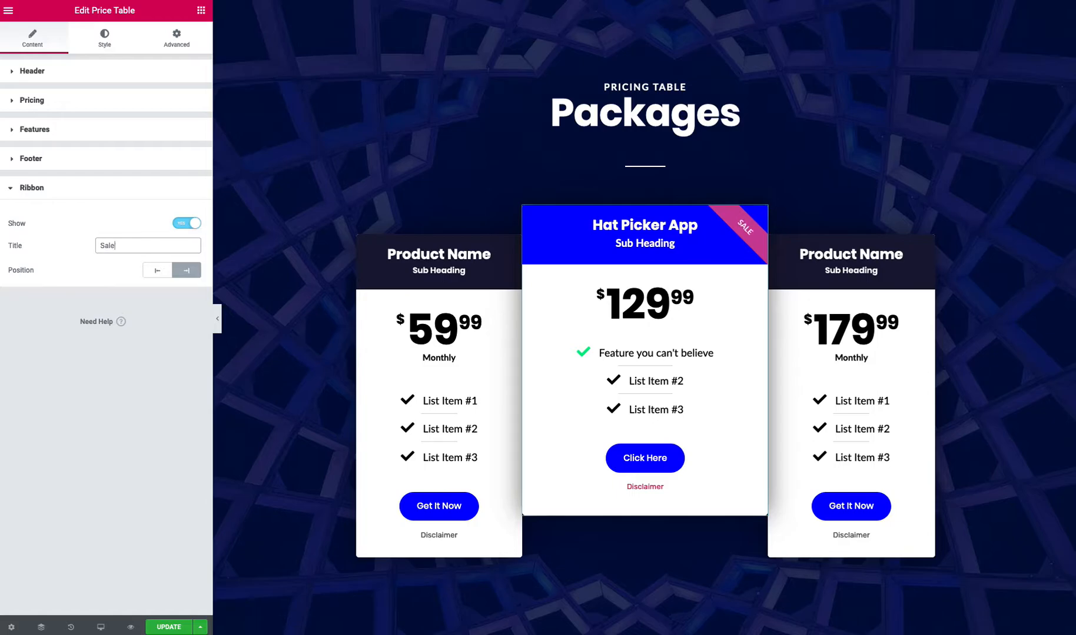
left_click(157, 270)
left_click(187, 270)
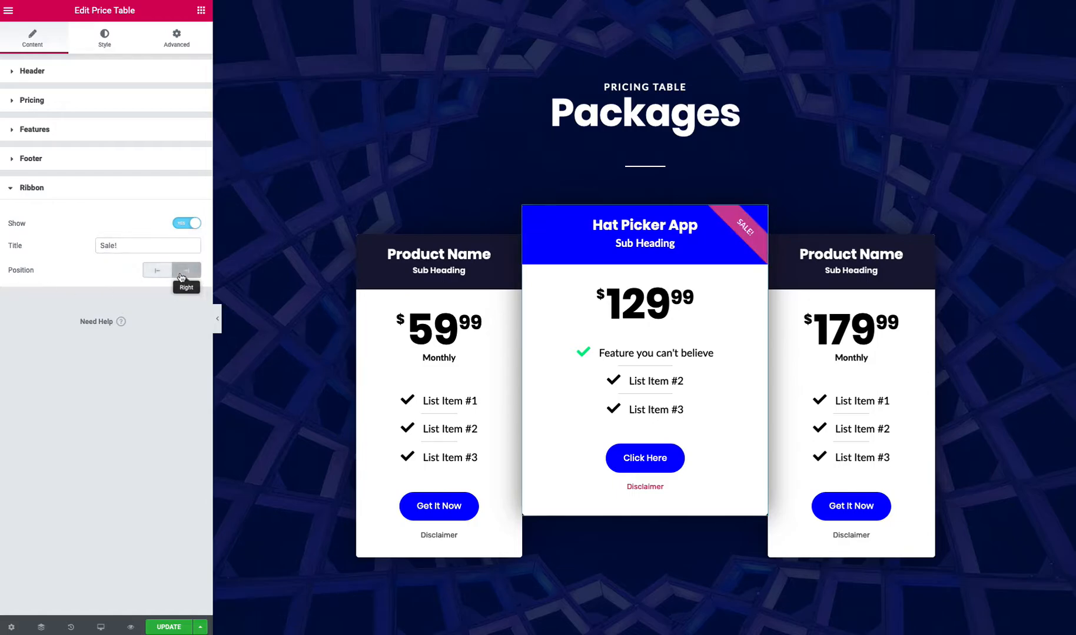
Step: Set the header background color of the Hat Picker App table to purple (#aa00dd)
left_click(104, 43)
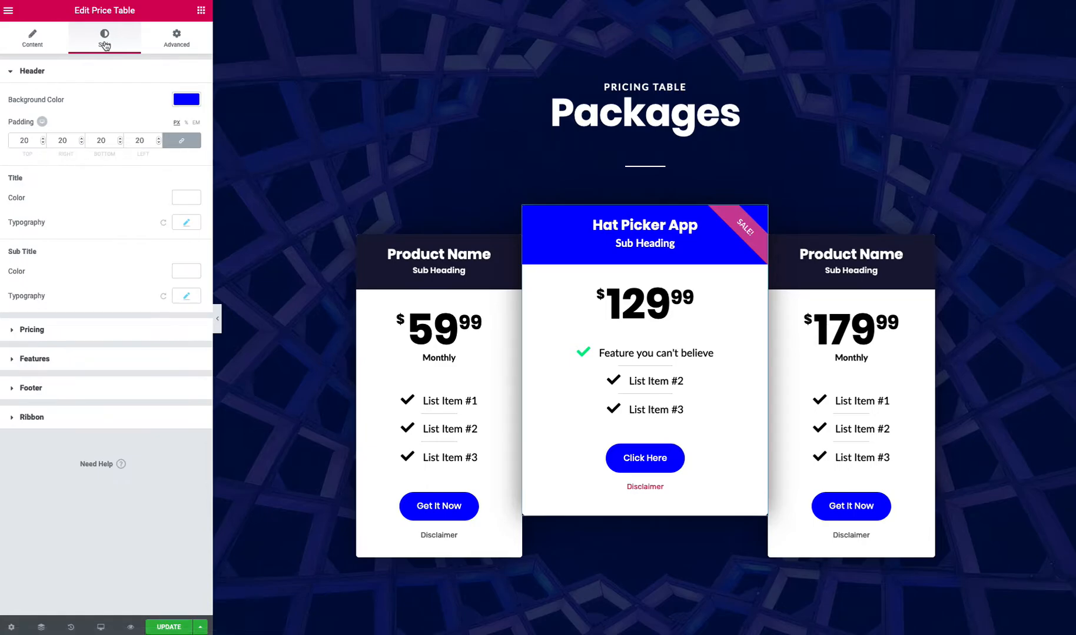
left_click(186, 100)
left_click_drag(90, 166, 142, 124)
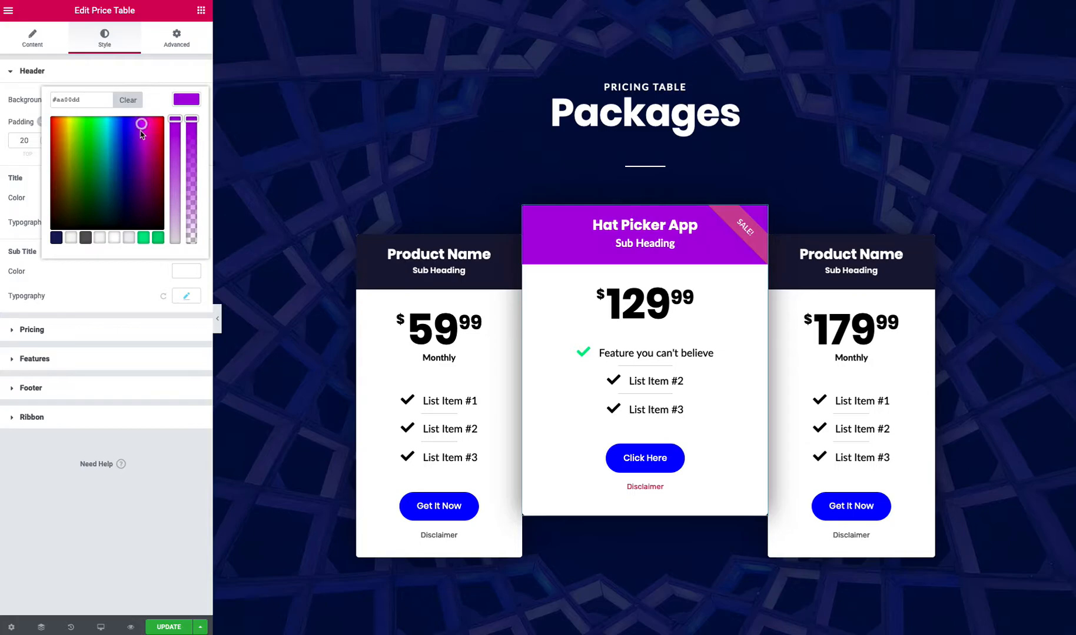
left_click(100, 280)
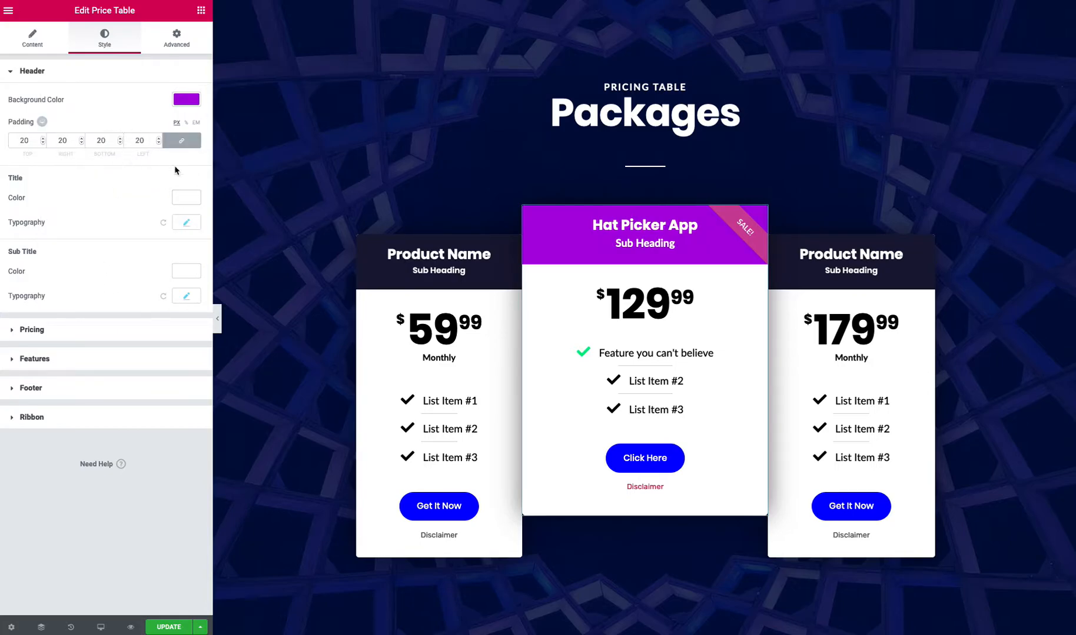
Step: Set the header padding of the Hat Picker App table to 30 px on all sides
left_click_drag(71, 142, 36, 136)
type("30")
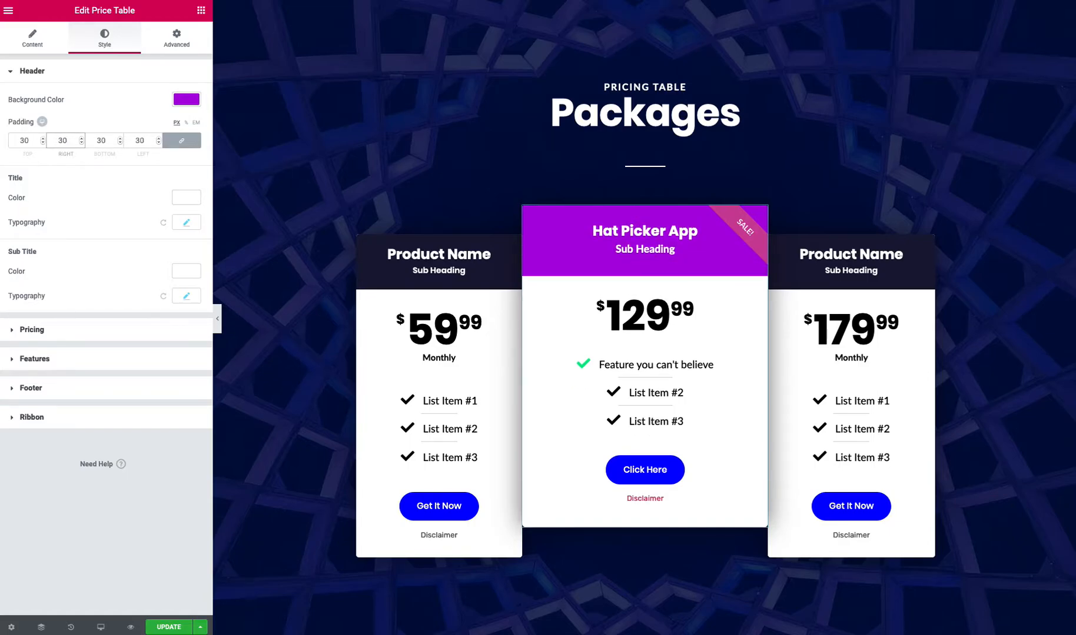
Step: Set the currency symbol size to 47 and the fractional part size to 39 in the Hat Picker App table's pricing
left_click(119, 330)
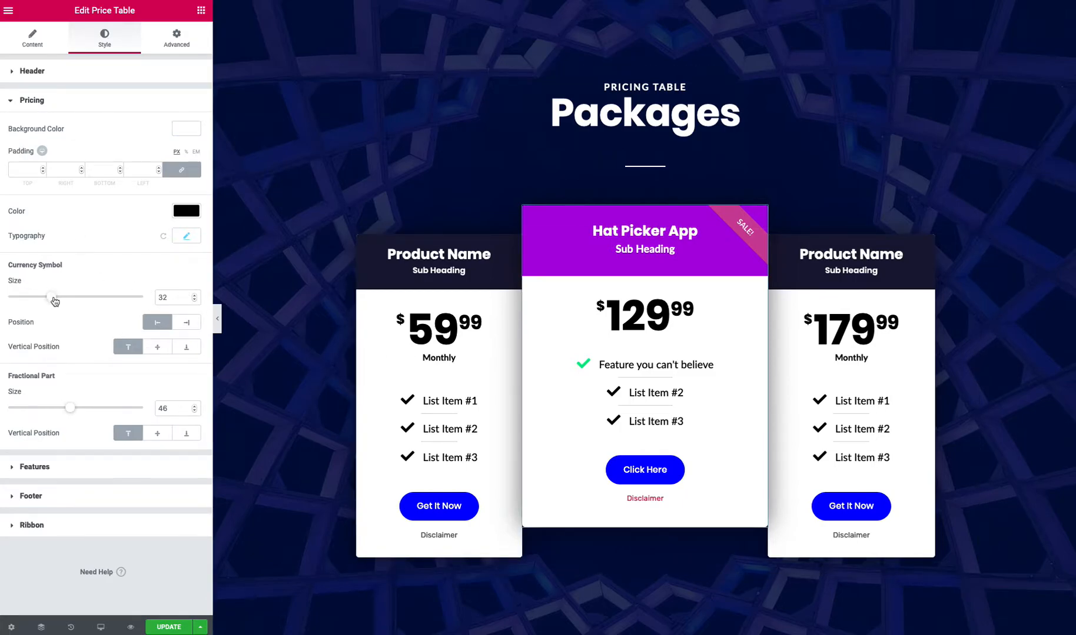
left_click_drag(54, 301, 74, 302)
mouse_move(77, 409)
left_mouse_down()
mouse_move(44, 410)
mouse_move(62, 413)
left_mouse_up()
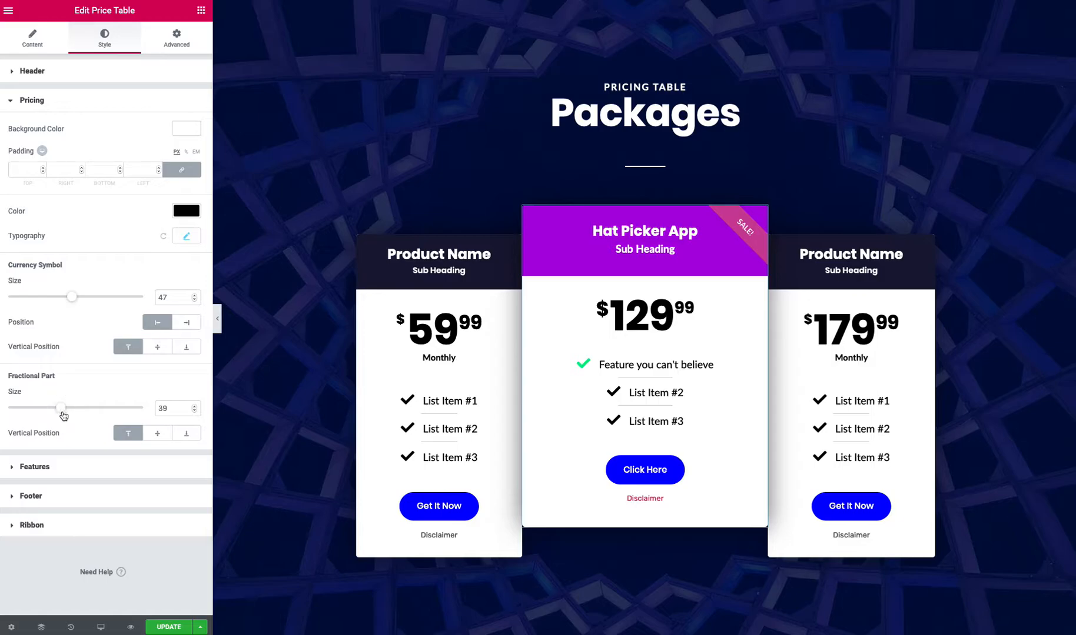
Step: Set the pricing area's background color in the Hat Picker App table to light gray (#eeeff5)
left_click(189, 130)
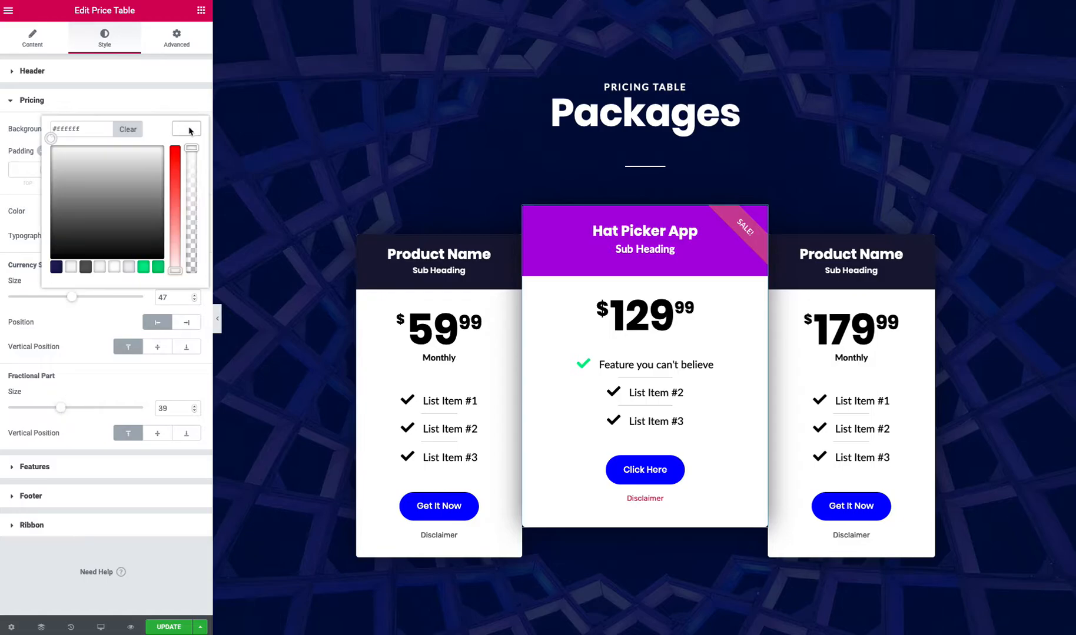
left_click(128, 268)
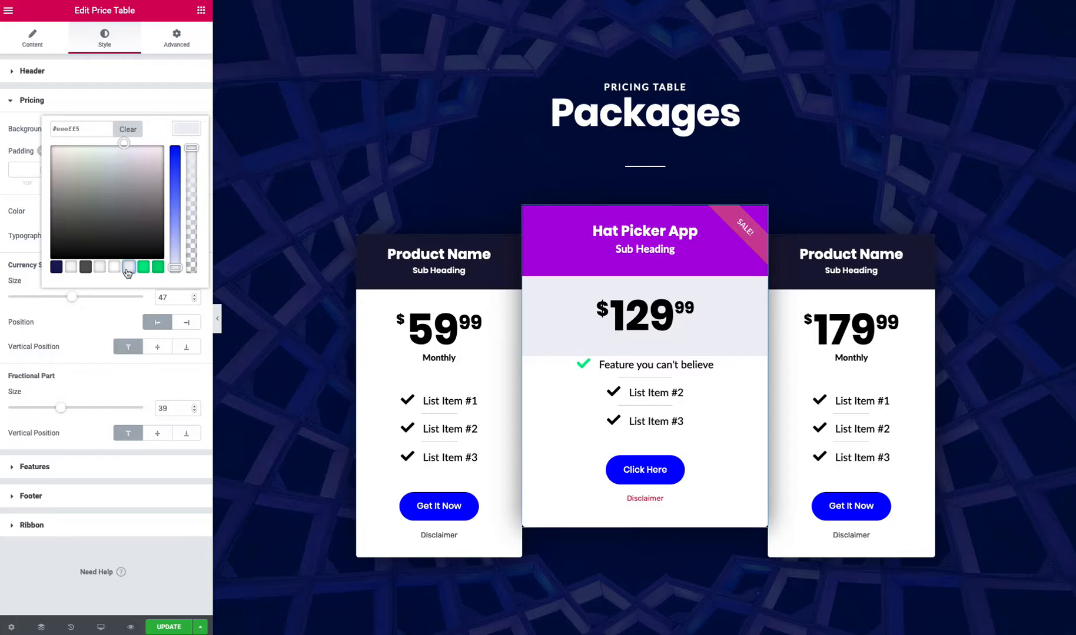
left_click(90, 331)
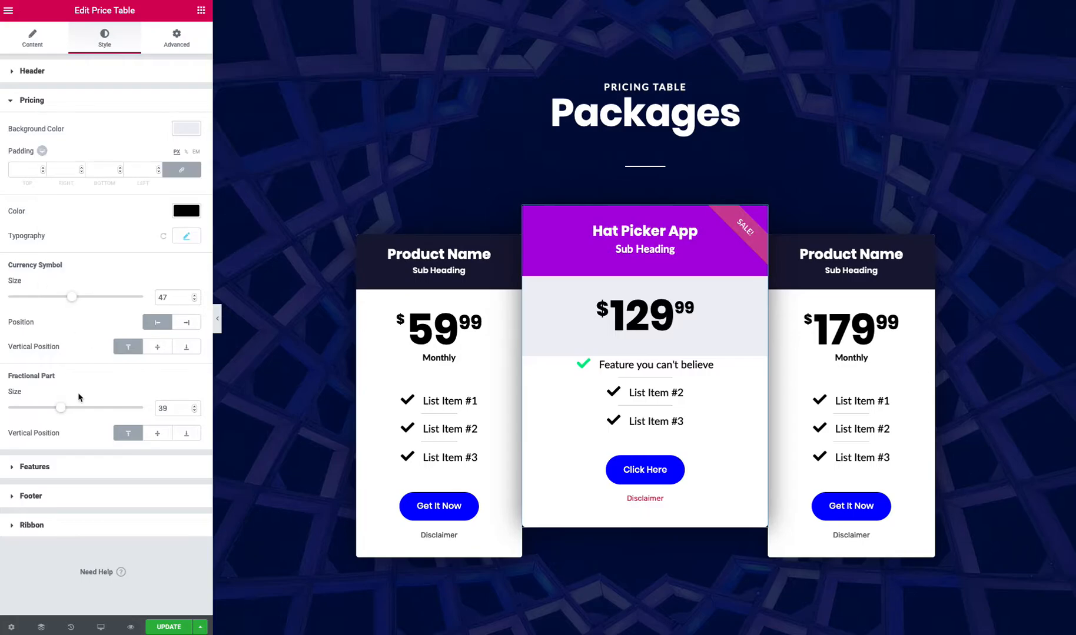
Step: Give the Hat Picker App table's features area a light gray background (#eeeff5) and turn off its divider
left_click(66, 471)
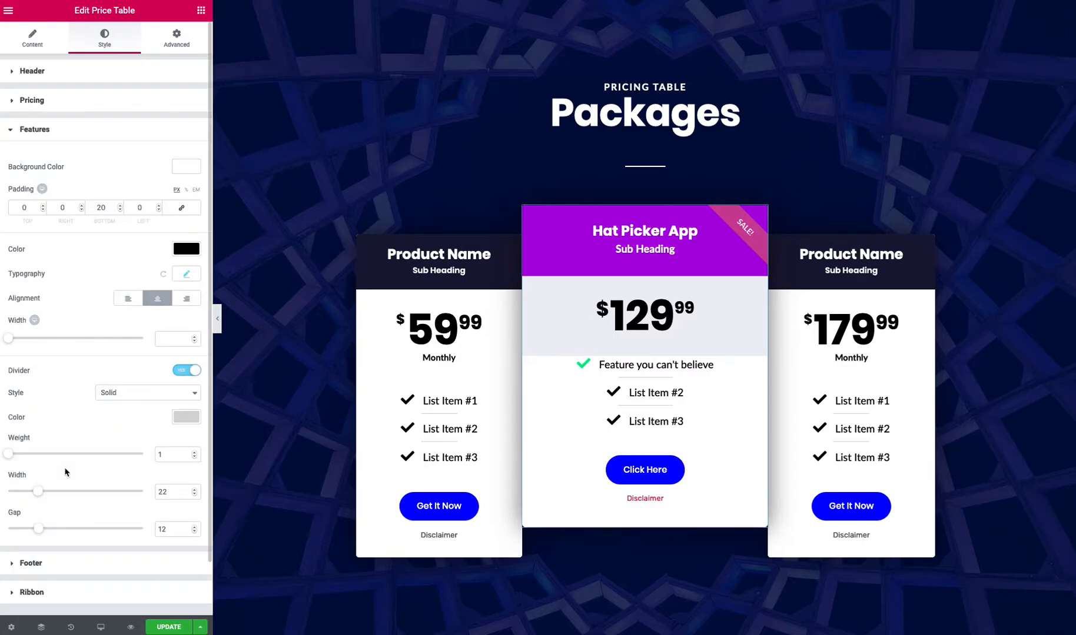
left_click(186, 167)
left_click(100, 296)
left_click(129, 296)
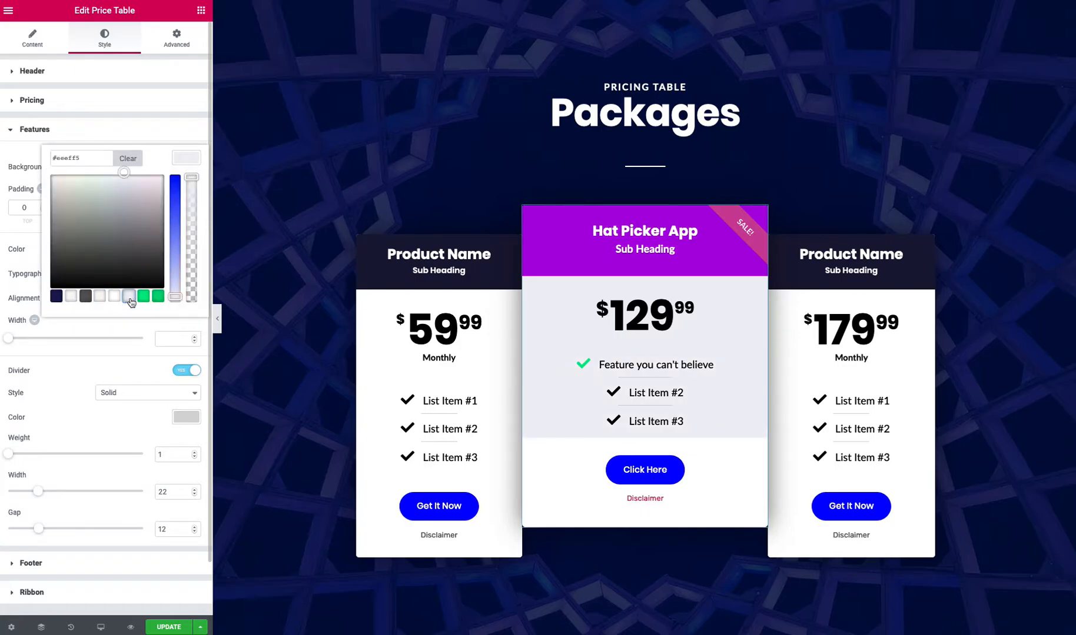
left_click(88, 366)
Step: Set the border radius of the Hat Picker App table's footer button to 0 px on all corners
left_click(64, 405)
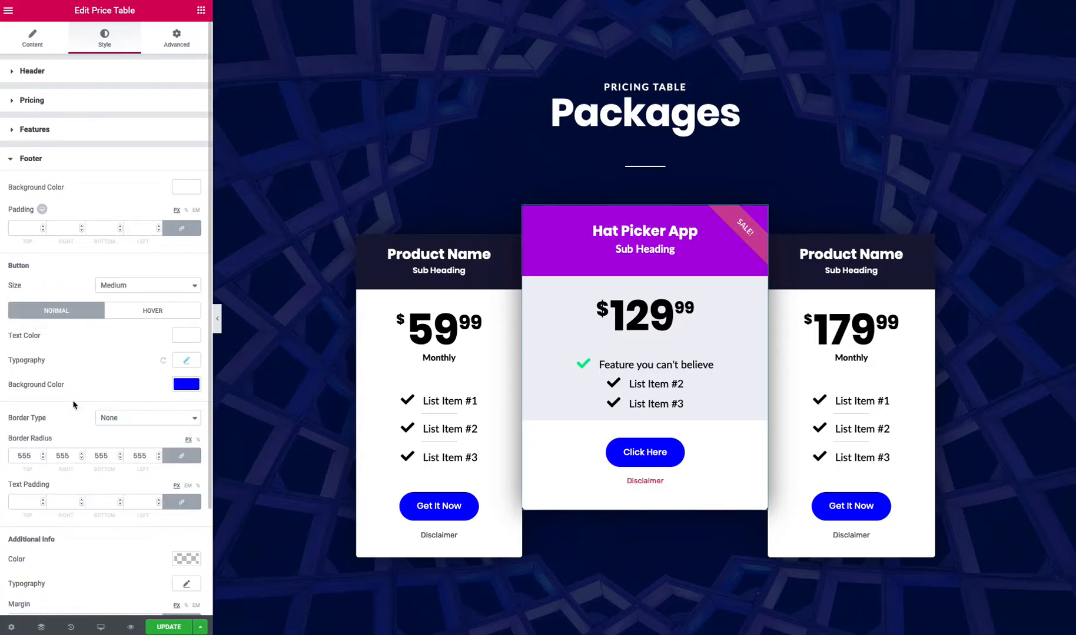
left_click(184, 188)
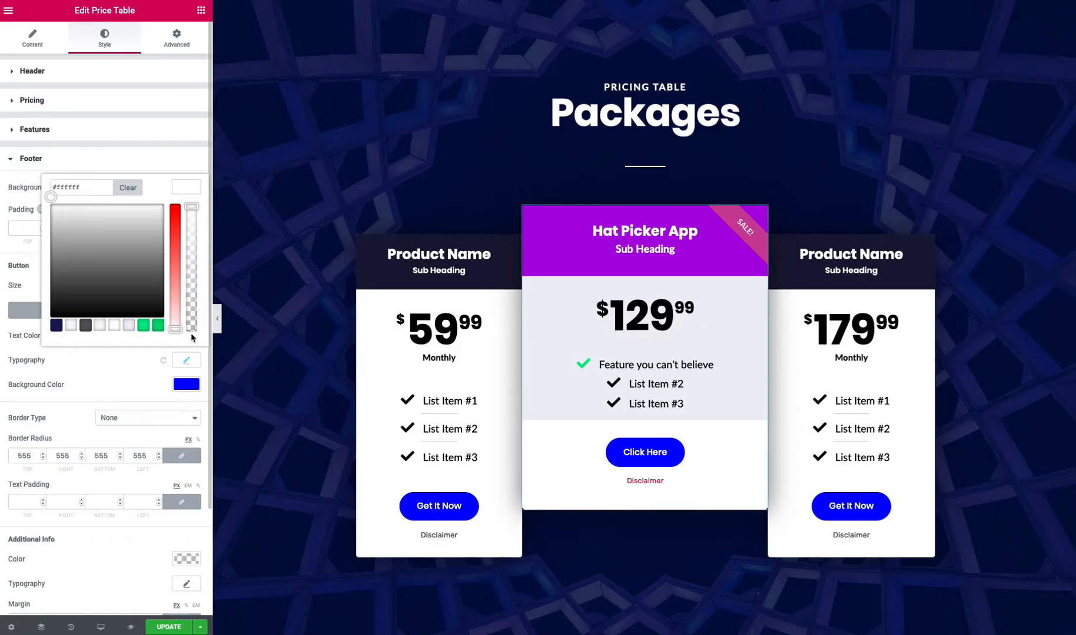
left_click(142, 357)
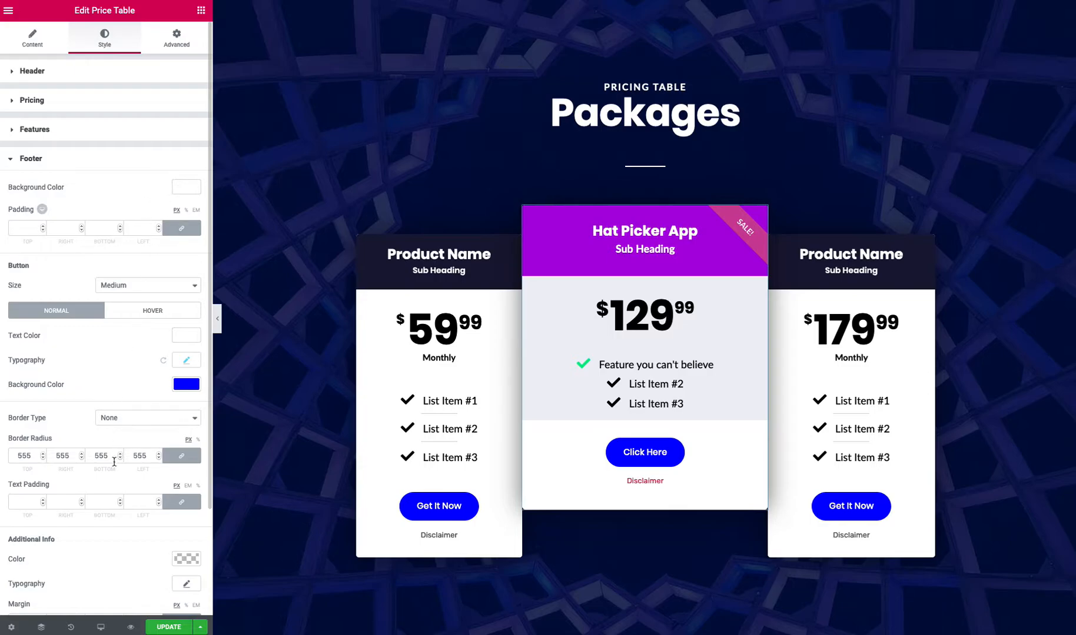
scroll(123, 400, "down", 2)
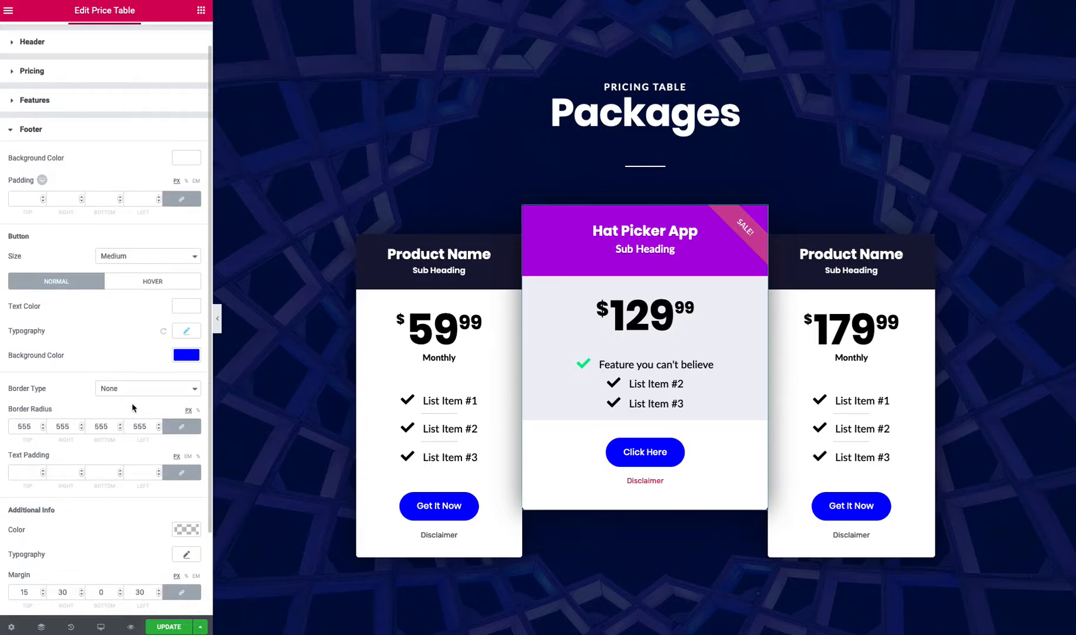
left_click_drag(147, 426, 124, 427)
type("0")
Step: Set the Hat Picker App table's ribbon background color to the bright green preset and its distance to 36
scroll(140, 367, "down", 2)
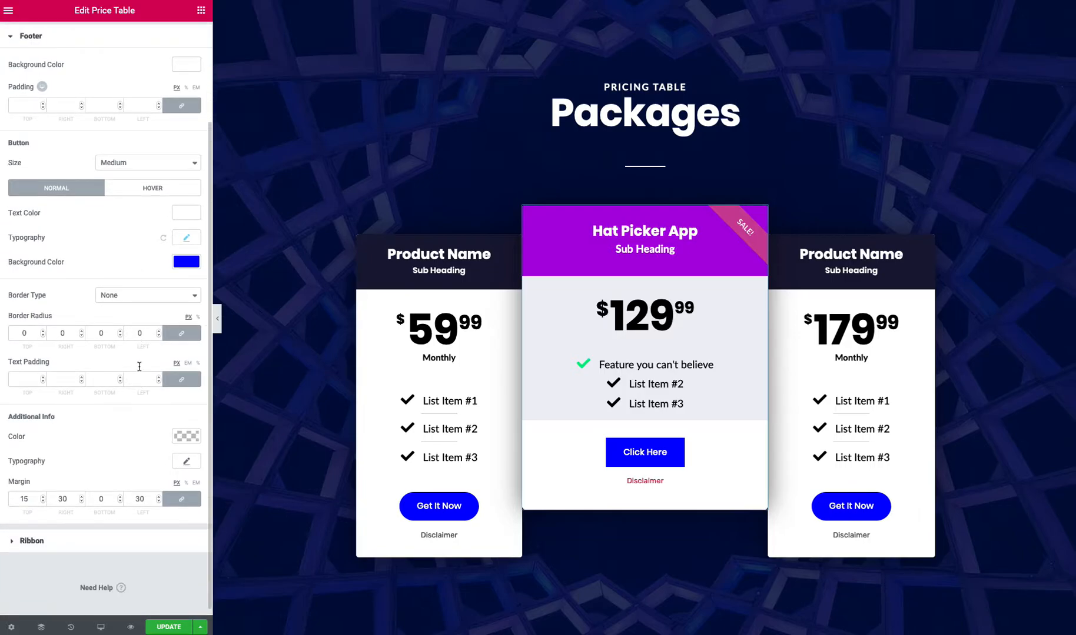
left_click(77, 540)
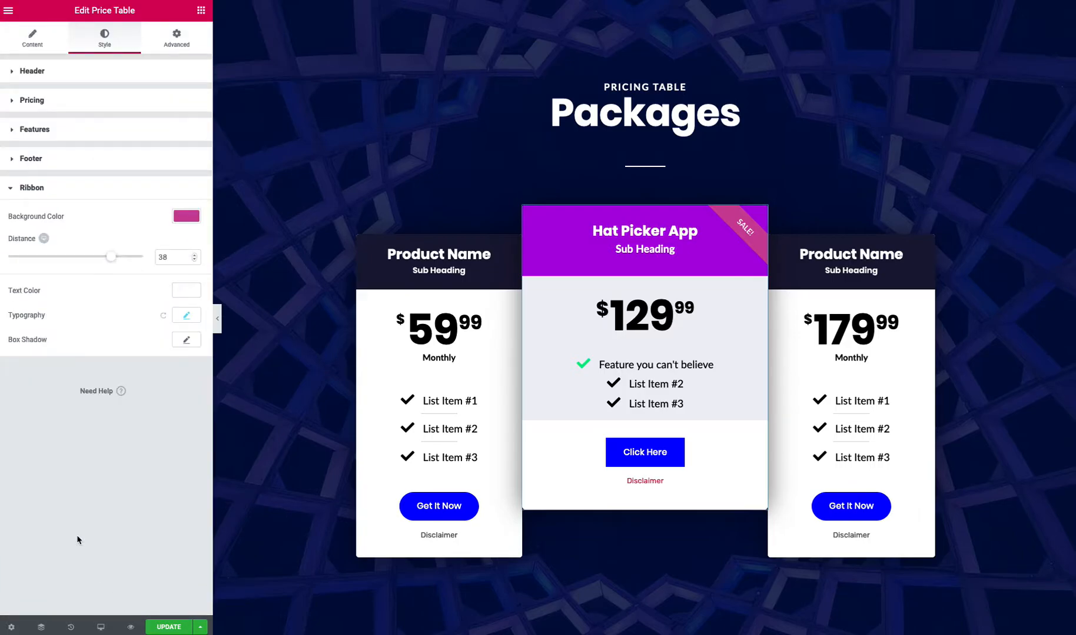
left_click(186, 217)
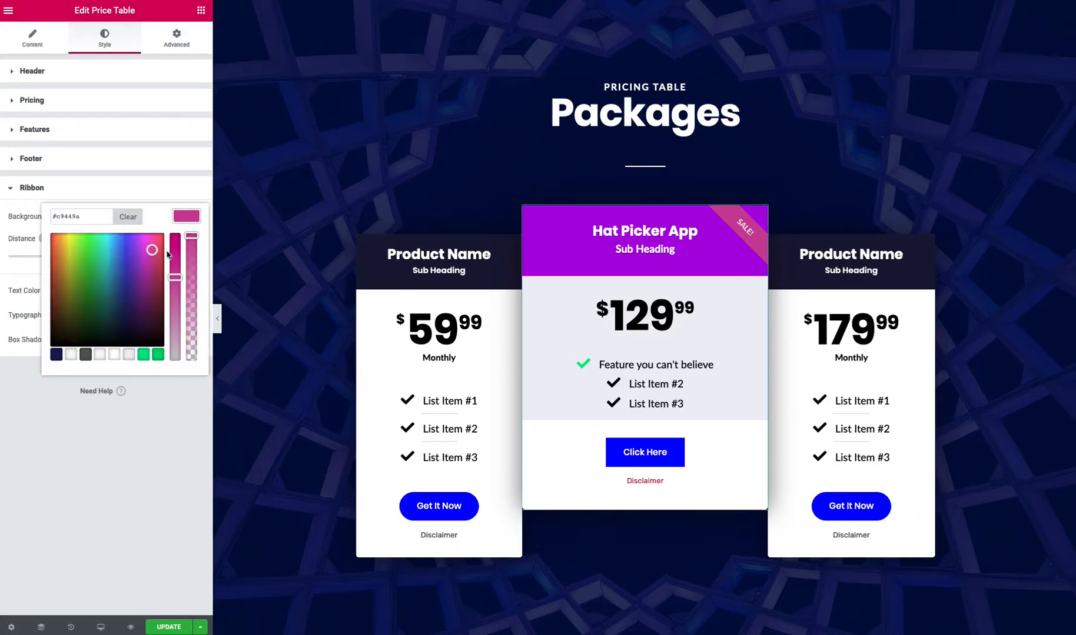
left_click(144, 355)
left_click(145, 432)
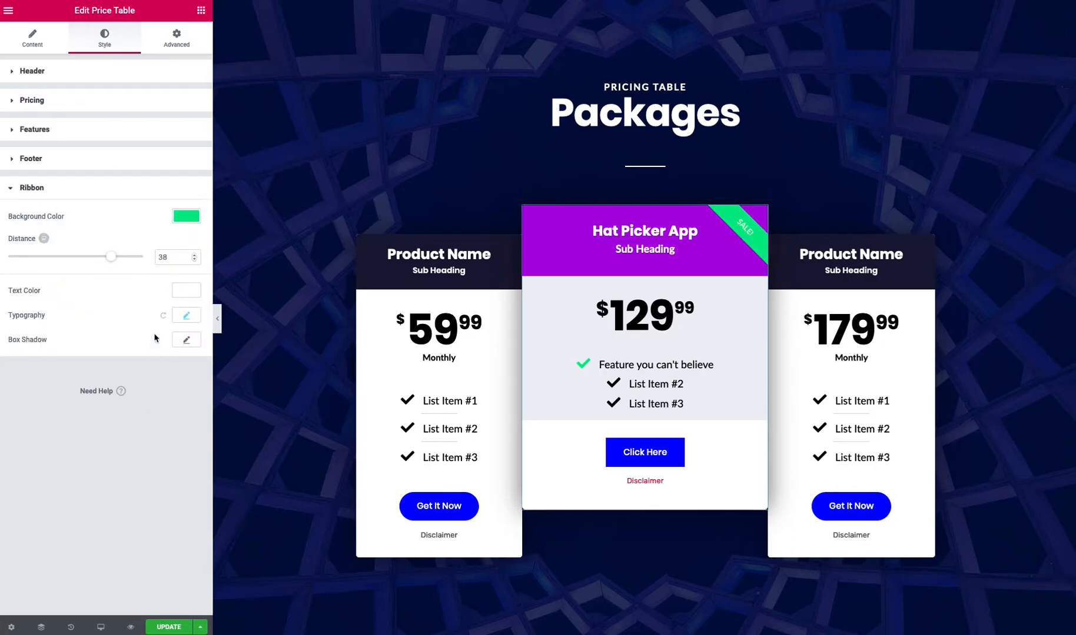
mouse_move(111, 258)
left_mouse_down()
mouse_move(99, 260)
mouse_move(136, 260)
mouse_move(86, 266)
mouse_move(115, 260)
mouse_move(106, 260)
left_mouse_up()
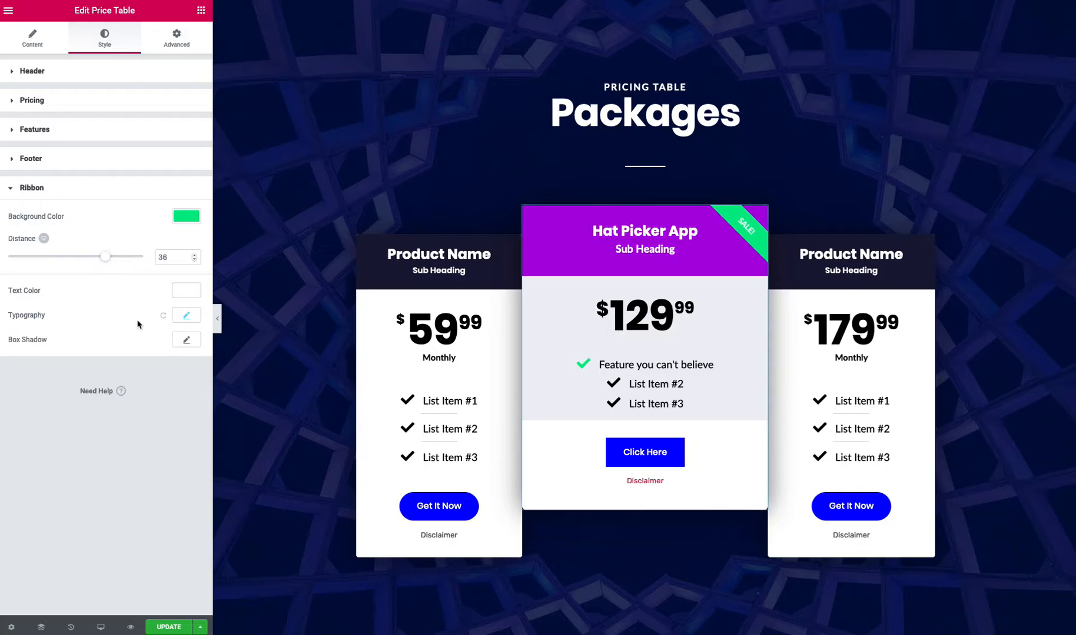